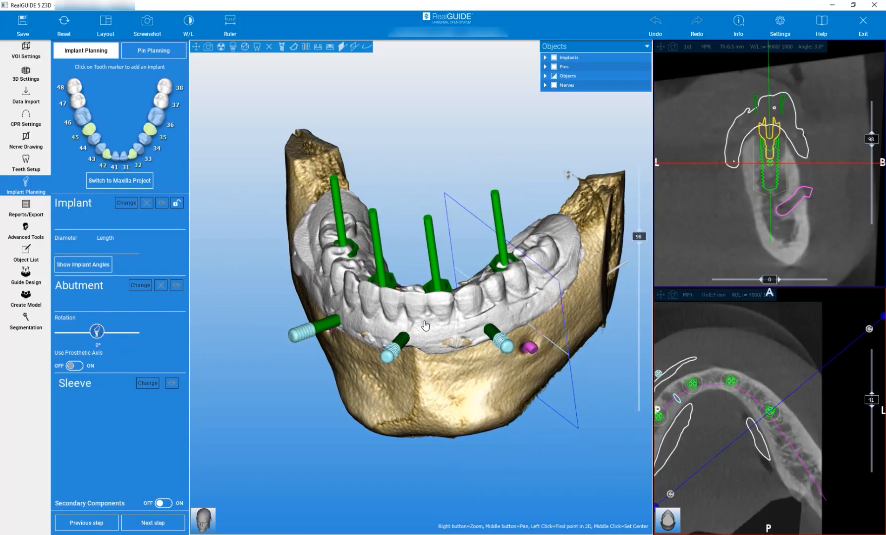
# Hide the mandible bone volume in the 3D view, keeping the jaw scan, implants, pins and nerves shown.
pyautogui.moveTo(296, 434); pyautogui.dragTo(375, 415)
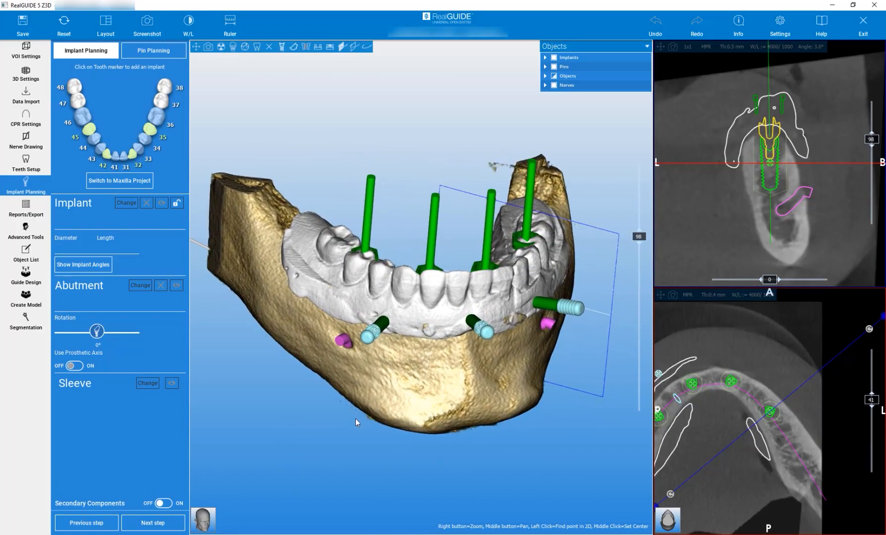
pyautogui.moveTo(491, 460); pyautogui.dragTo(473, 457)
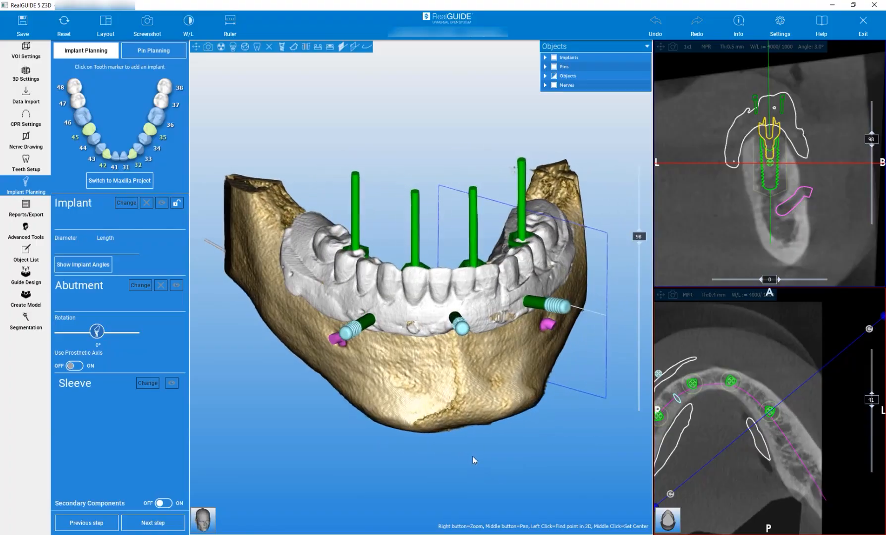
pyautogui.click(269, 47)
pyautogui.moveTo(446, 140); pyautogui.dragTo(418, 186)
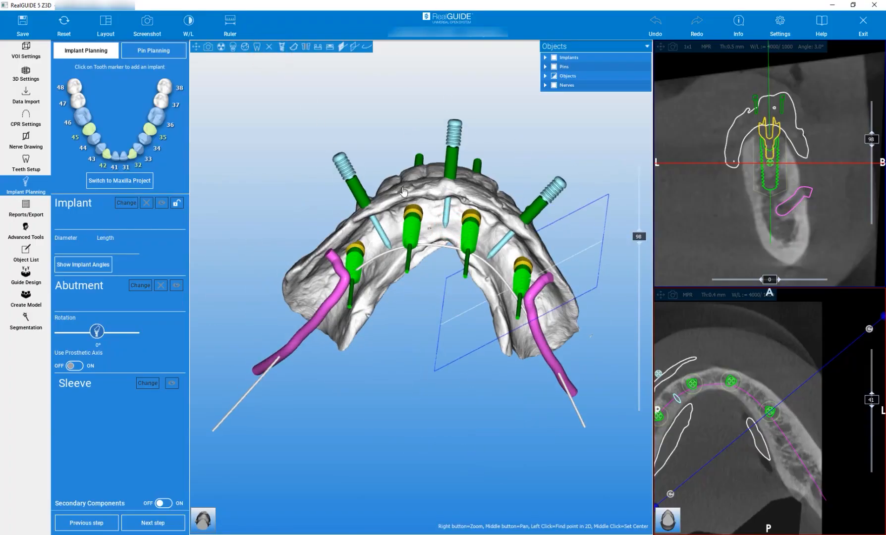
pyautogui.moveTo(345, 124); pyautogui.dragTo(356, 92)
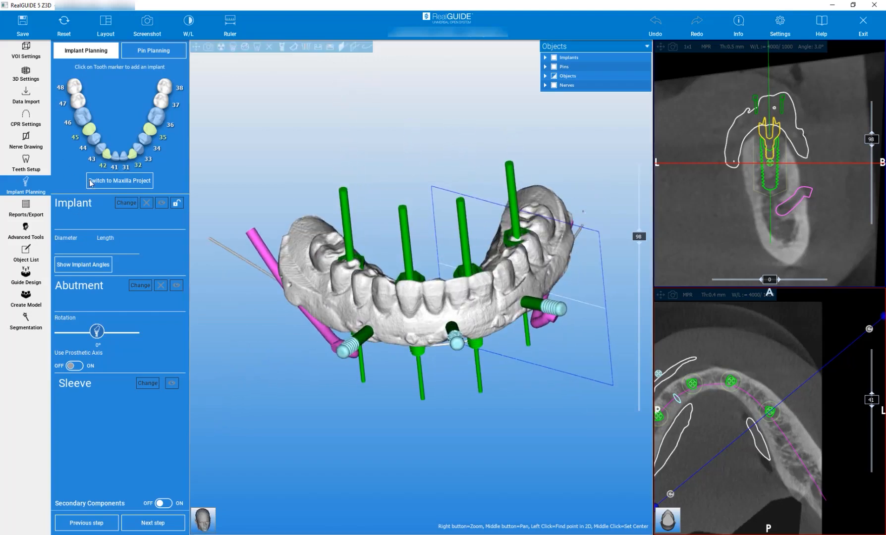
# Duplicate the imported Lower jaw object as Lower jaw_copy and hide the original.
pyautogui.click(29, 95)
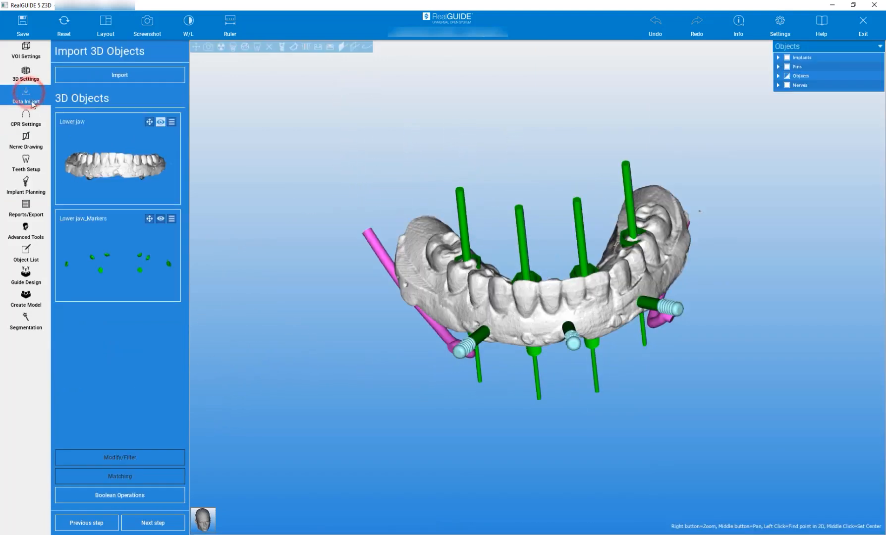
pyautogui.click(113, 167)
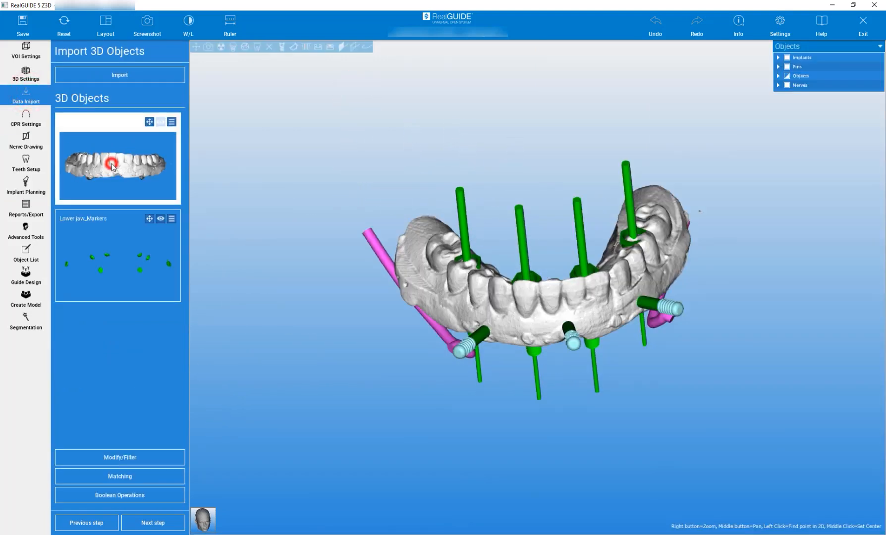
pyautogui.click(171, 122)
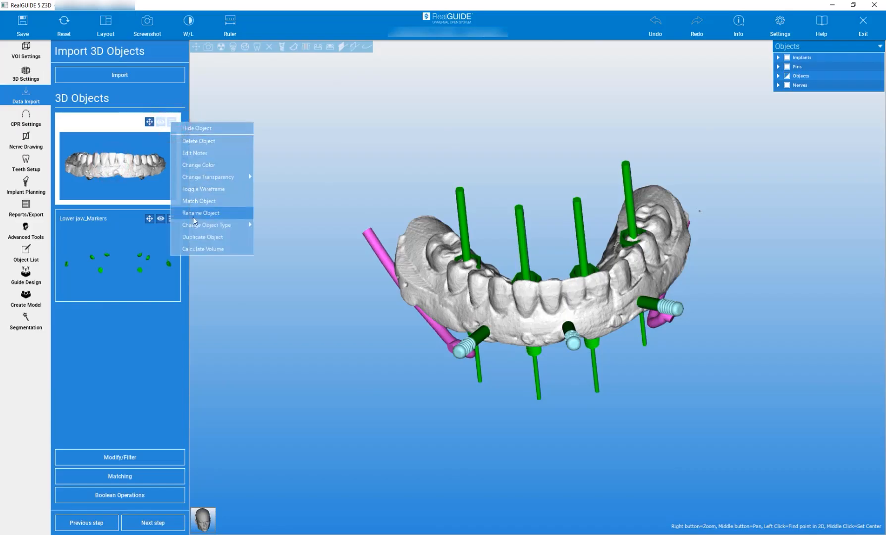
pyautogui.click(195, 238)
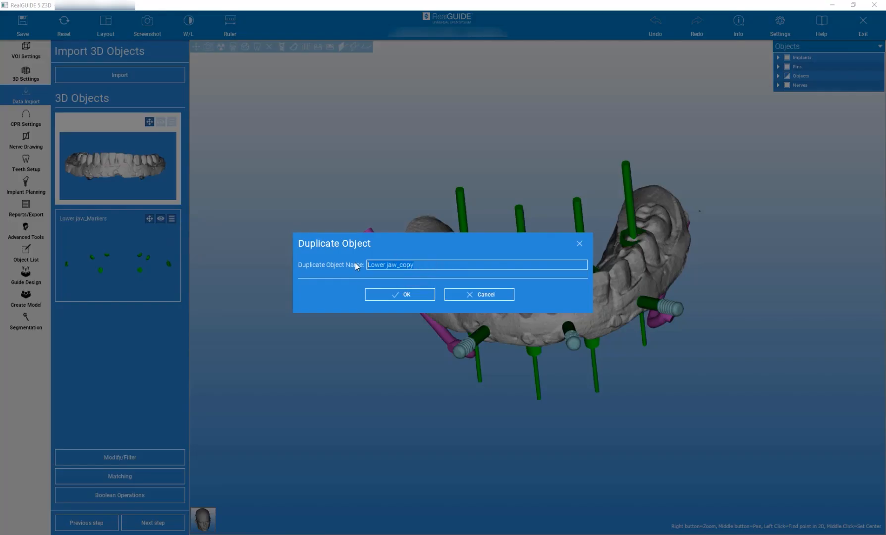
pyautogui.click(404, 293)
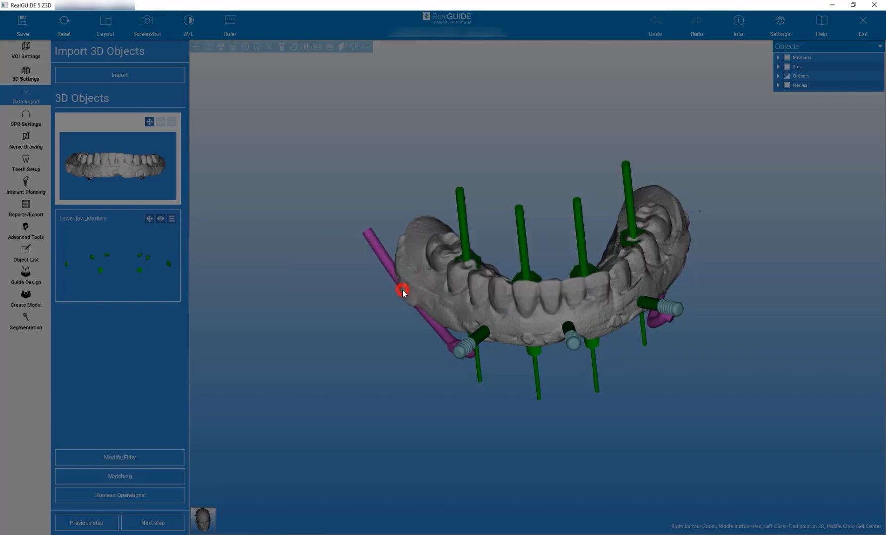
pyautogui.click(160, 122)
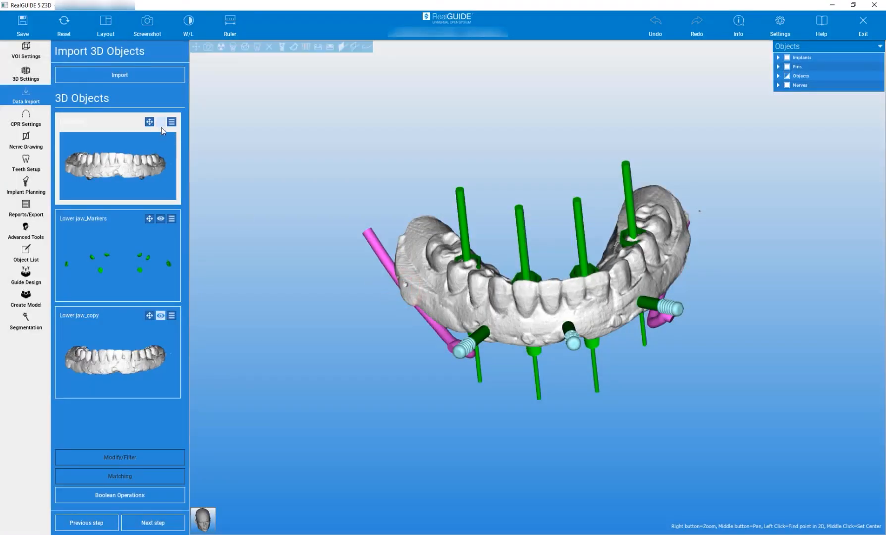
# Open Lower jaw_copy for mesh modification in the STL editor.
pyautogui.click(119, 333)
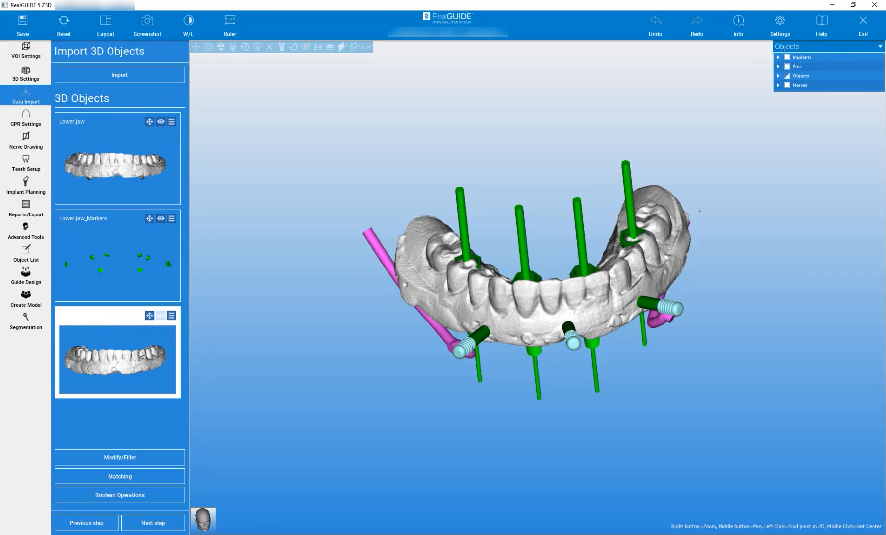
pyautogui.click(119, 459)
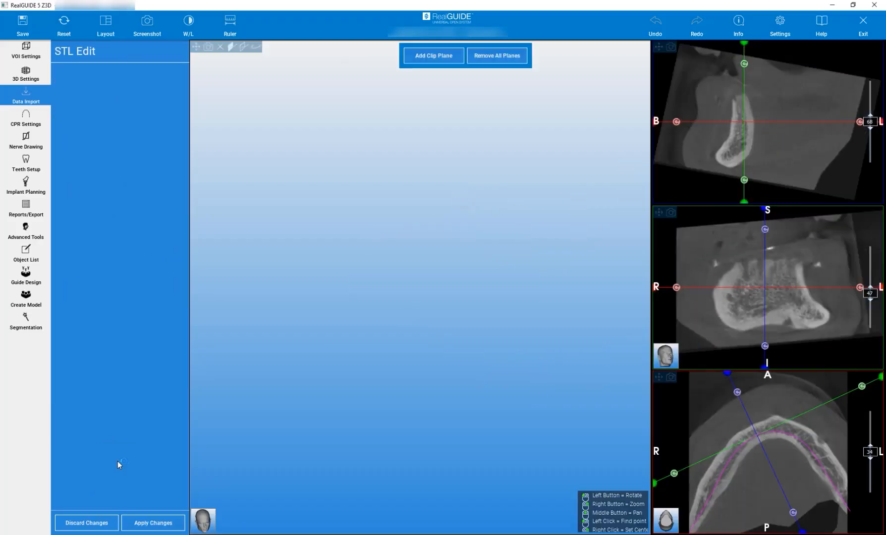
pyautogui.moveTo(291, 405); pyautogui.dragTo(271, 123)
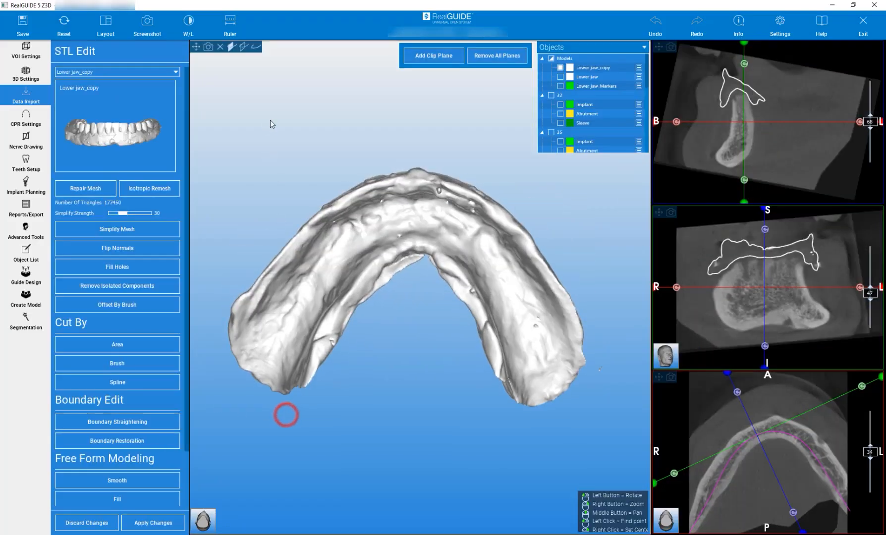
pyautogui.moveTo(375, 364); pyautogui.dragTo(378, 339)
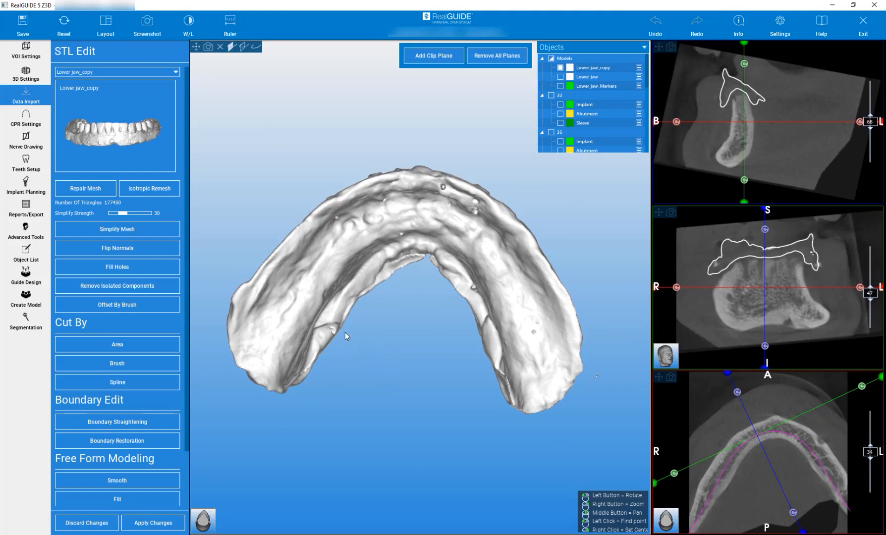
# Start a spline cut and place curve points along the outer border of the jaw scan's underside.
pyautogui.click(121, 383)
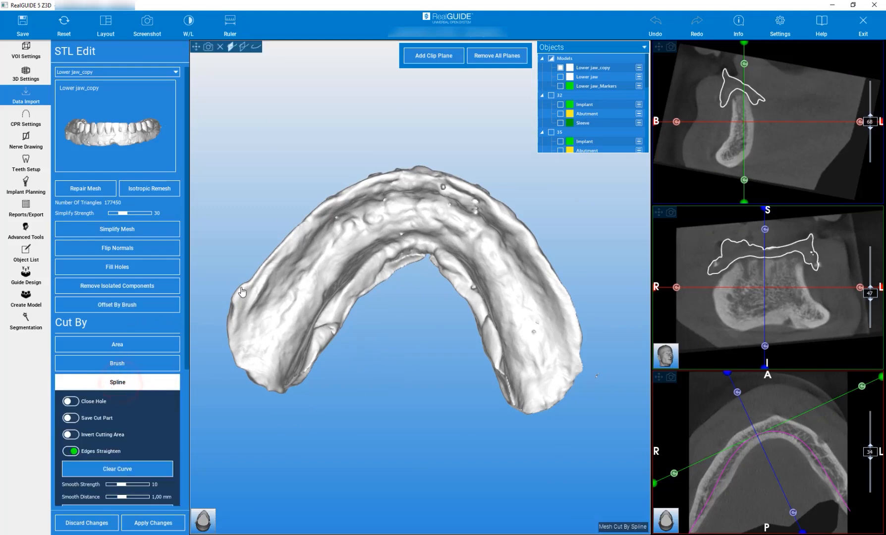
pyautogui.click(300, 224)
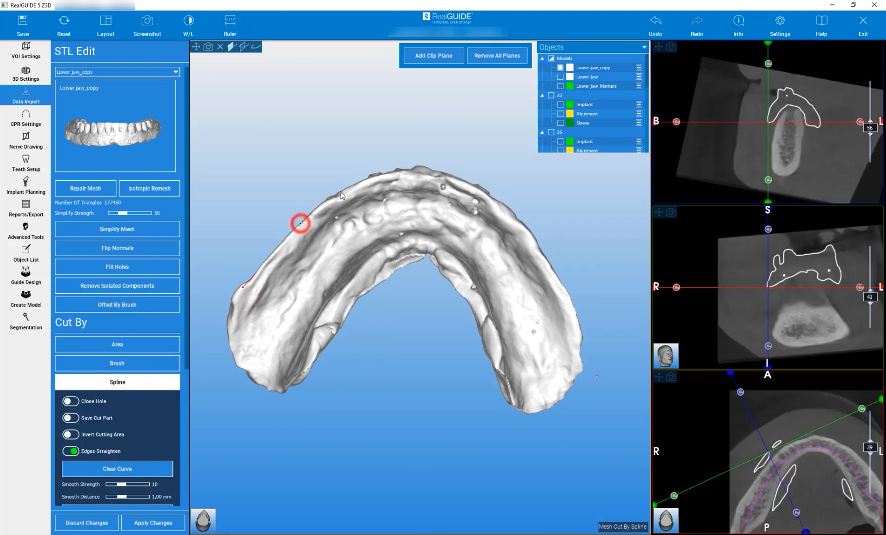
pyautogui.click(408, 175)
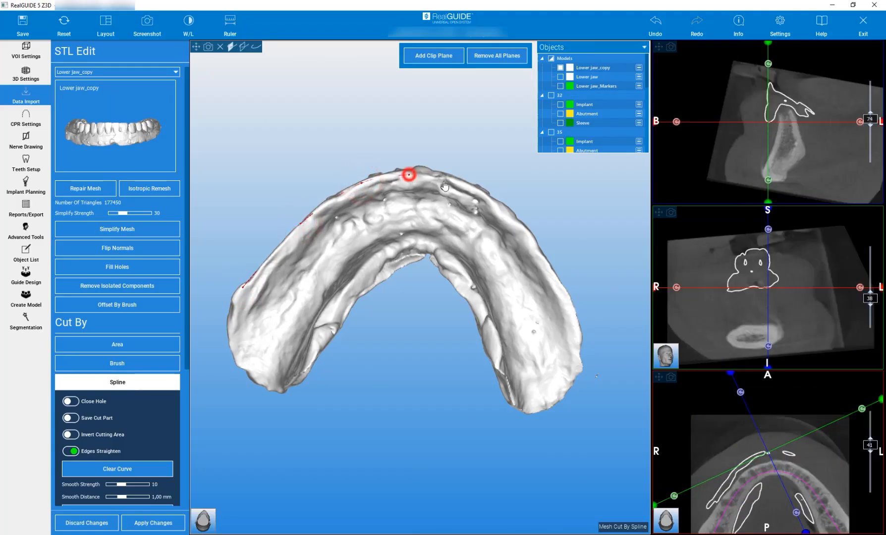
pyautogui.click(454, 178)
pyautogui.click(504, 214)
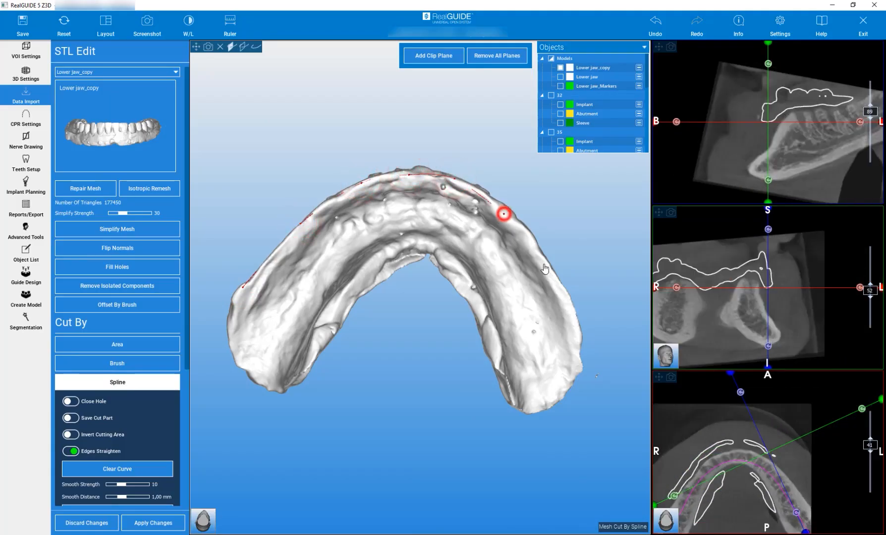
pyautogui.click(550, 270)
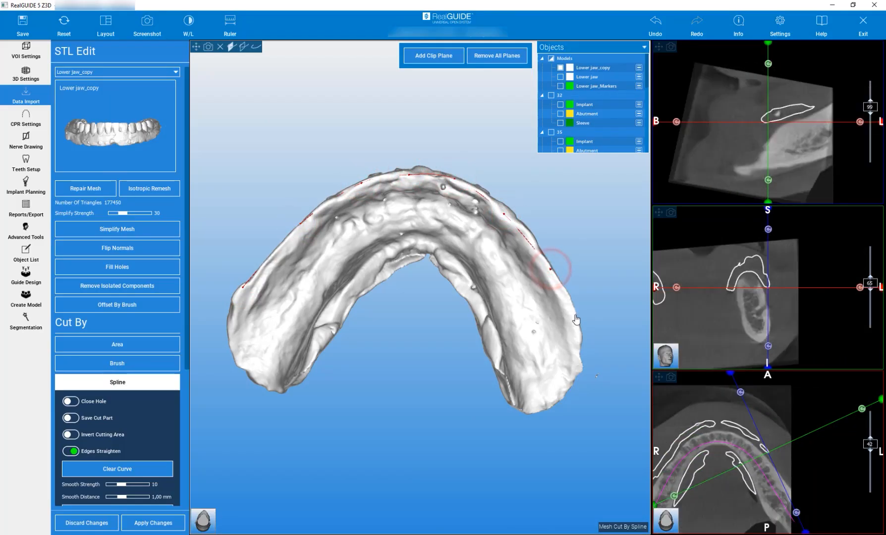
pyautogui.click(574, 314)
# Continue the cutting spline around the far rear end of the scan to its inner corner.
pyautogui.moveTo(597, 407); pyautogui.dragTo(580, 382)
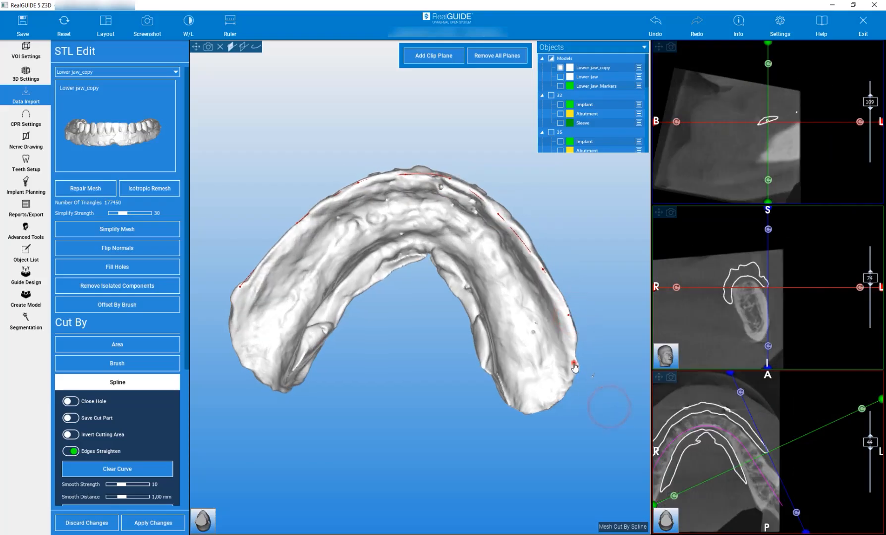
pyautogui.click(563, 394)
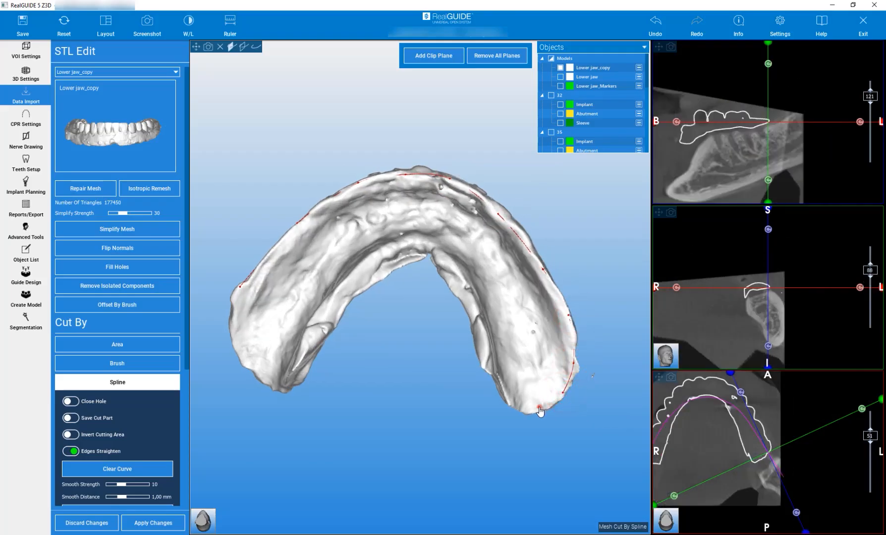
pyautogui.click(540, 406)
pyautogui.moveTo(523, 413); pyautogui.dragTo(456, 416)
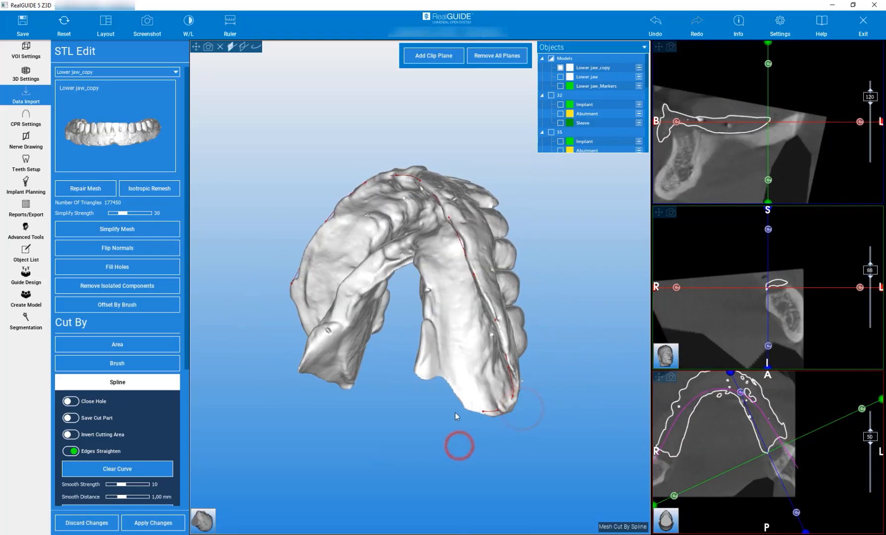
pyautogui.click(459, 392)
pyautogui.click(420, 372)
# Extend the cutting spline along the inner border of the arch to the opposite rear end.
pyautogui.moveTo(372, 377); pyautogui.dragTo(469, 348)
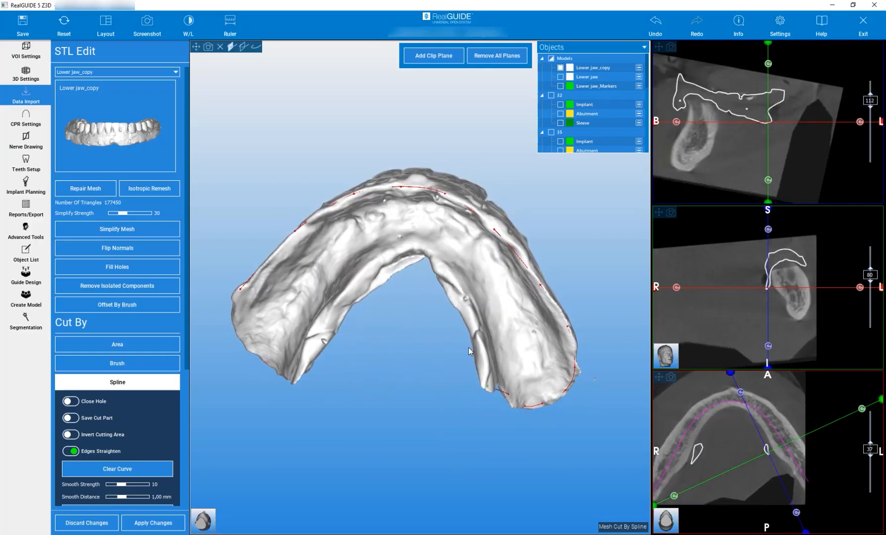
pyautogui.click(473, 316)
pyautogui.click(443, 266)
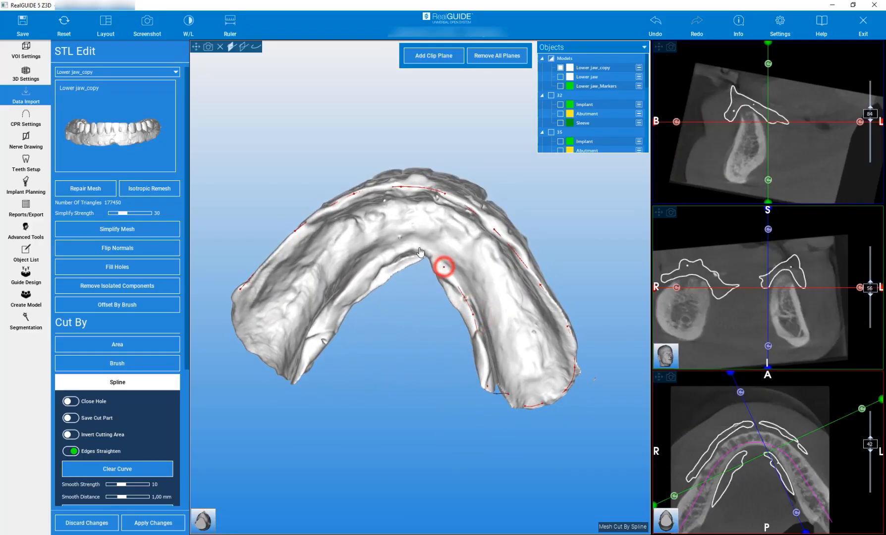
pyautogui.click(420, 252)
pyautogui.moveTo(413, 362); pyautogui.dragTo(416, 289)
pyautogui.click(363, 281)
pyautogui.click(328, 339)
pyautogui.click(313, 376)
# Carry the cutting spline around the remaining rear end and close it at its first point.
pyautogui.moveTo(311, 423); pyautogui.dragTo(409, 433)
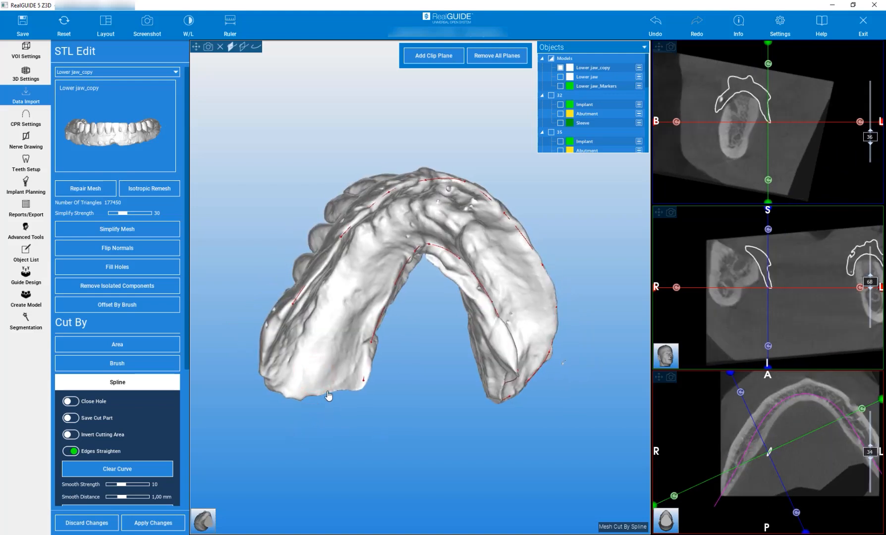
pyautogui.click(328, 395)
pyautogui.moveTo(265, 426); pyautogui.dragTo(247, 378)
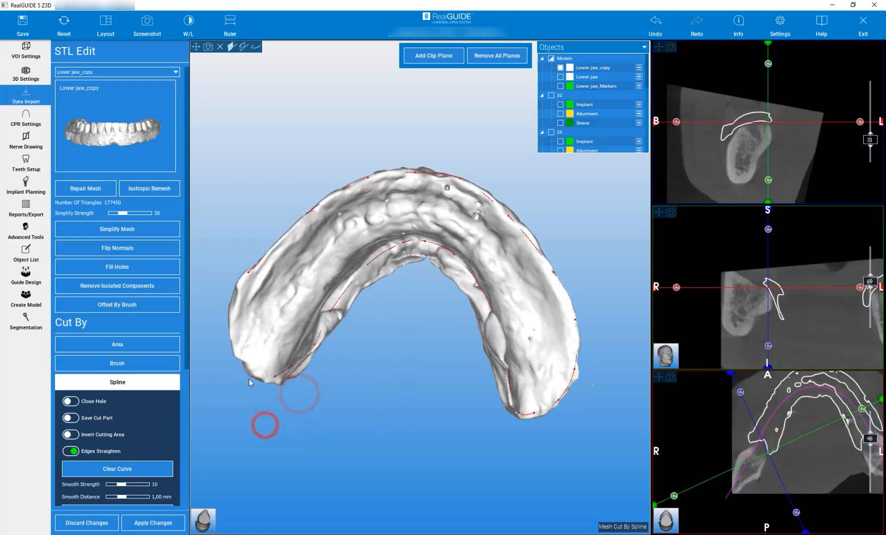
pyautogui.click(233, 341)
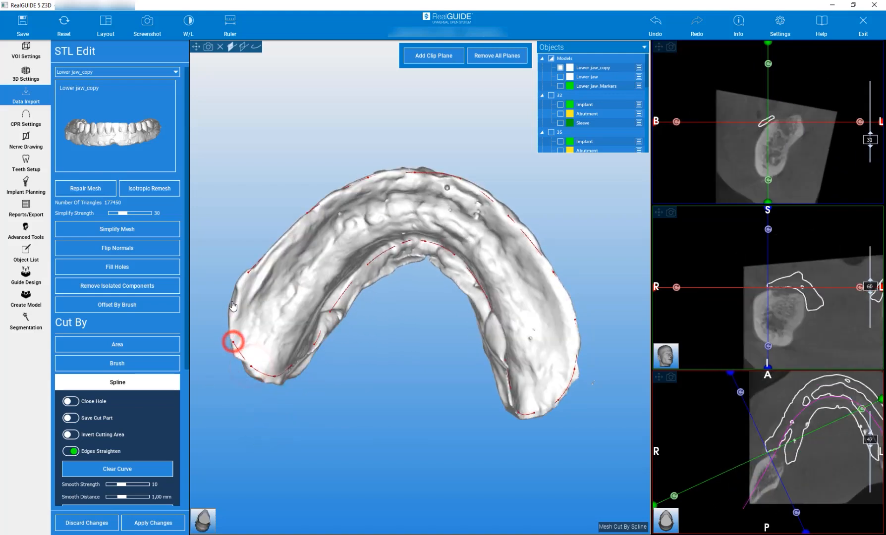
pyautogui.click(234, 302)
pyautogui.click(245, 274)
# Cut the mesh along the spline with Save Cut Part enabled, smooth strength 14 and smooth distance 1.52 mm.
pyautogui.moveTo(240, 195); pyautogui.dragTo(196, 297)
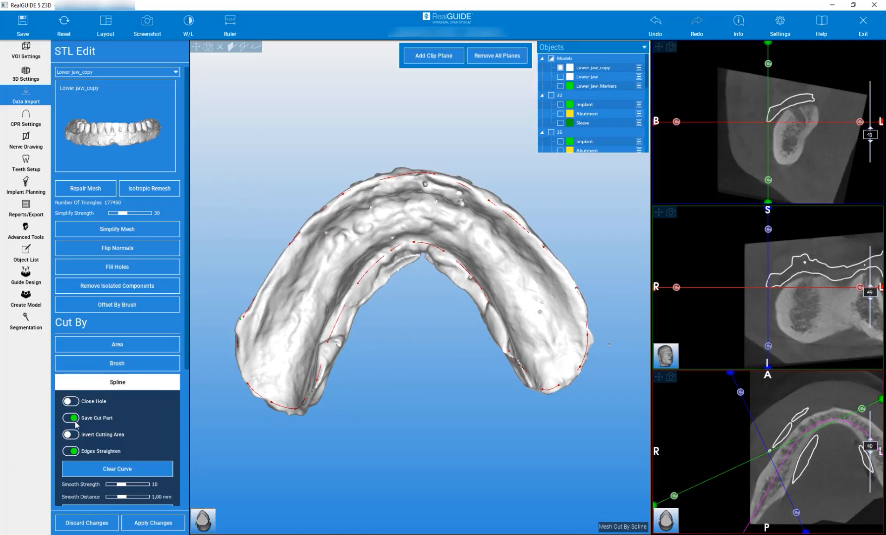
pyautogui.scroll(-1, 155, 436)
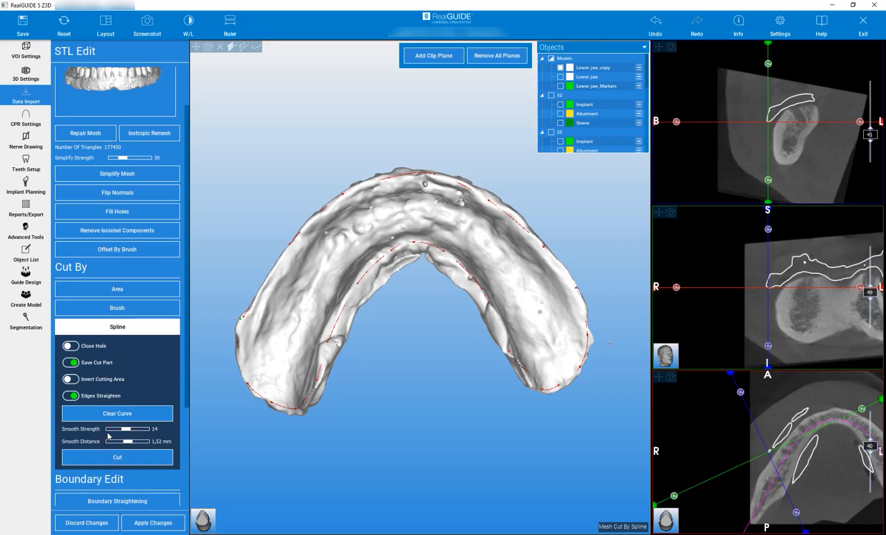
pyautogui.click(120, 457)
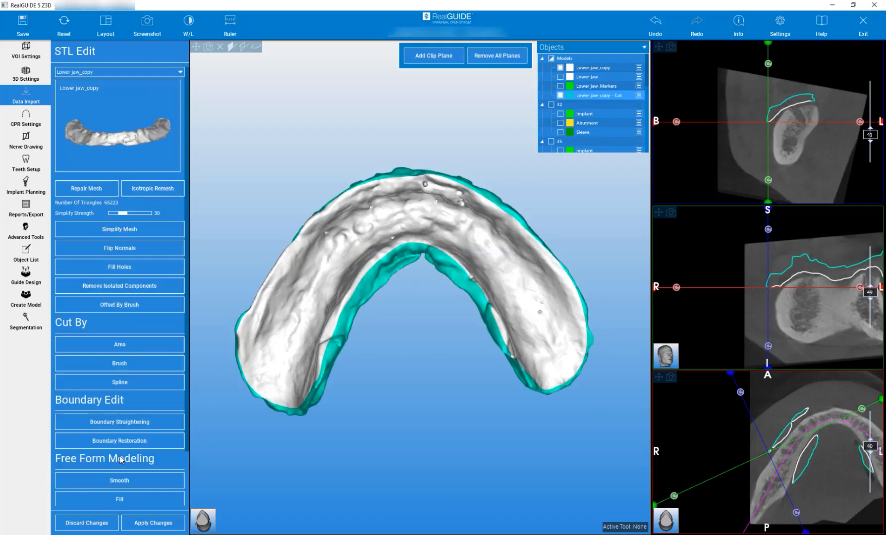
# Compare the two cut pieces by toggling their visibility, leaving Lower jaw_copy selected and Lower jaw_copy - Cut hidden.
pyautogui.moveTo(382, 378); pyautogui.dragTo(354, 429)
pyautogui.moveTo(403, 318)
pyautogui.mouseDown()
pyautogui.moveTo(496, 327)
pyautogui.moveTo(446, 317)
pyautogui.moveTo(568, 306)
pyautogui.moveTo(508, 302)
pyautogui.moveTo(463, 360)
pyautogui.mouseUp()
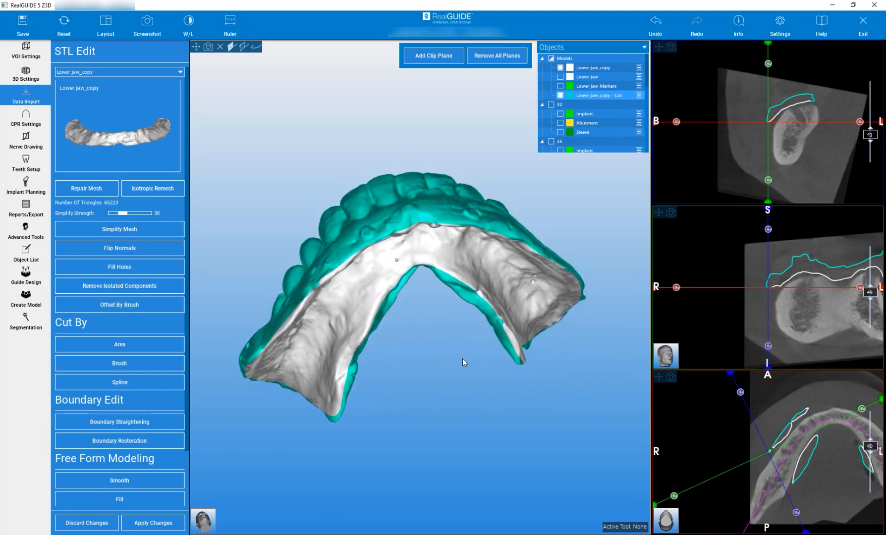
pyautogui.click(560, 68)
pyautogui.click(560, 68)
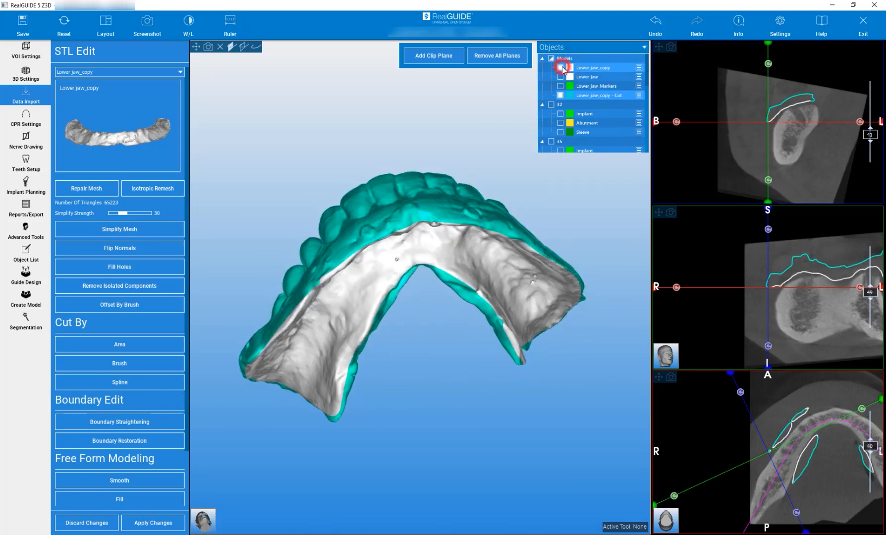
pyautogui.click(561, 95)
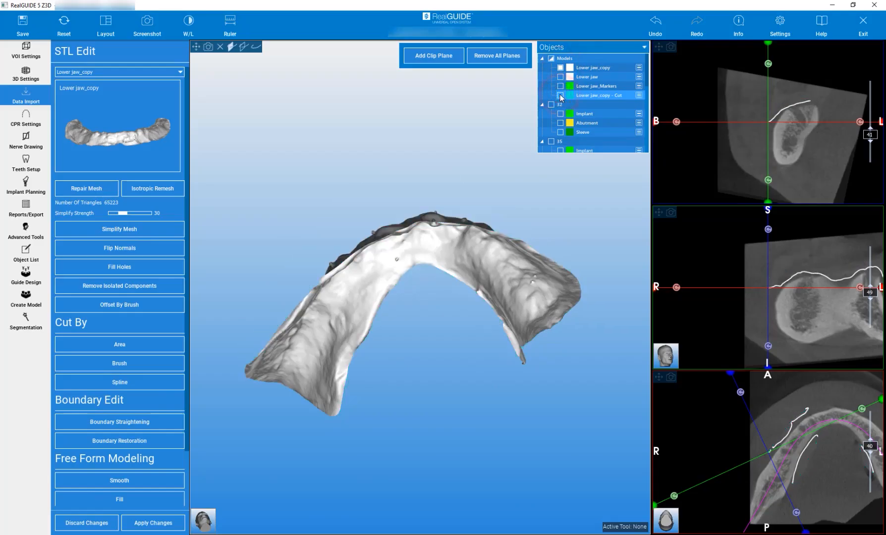
pyautogui.click(560, 95)
pyautogui.click(560, 95)
pyautogui.click(561, 95)
pyautogui.click(561, 95)
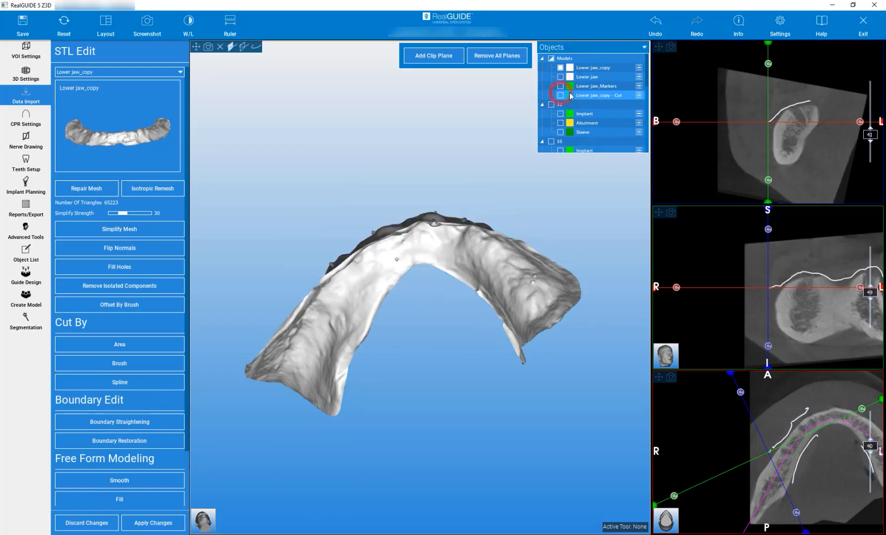
pyautogui.click(599, 68)
pyautogui.moveTo(359, 145); pyautogui.dragTo(358, 426)
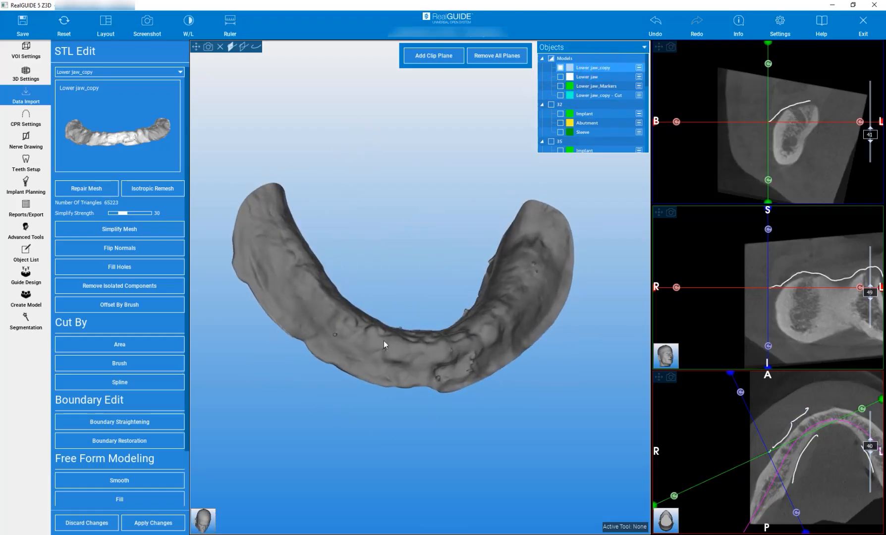
# Inspect both sides of the Lower jaw_copy mesh and flip its normals.
pyautogui.moveTo(426, 229); pyautogui.dragTo(410, 124)
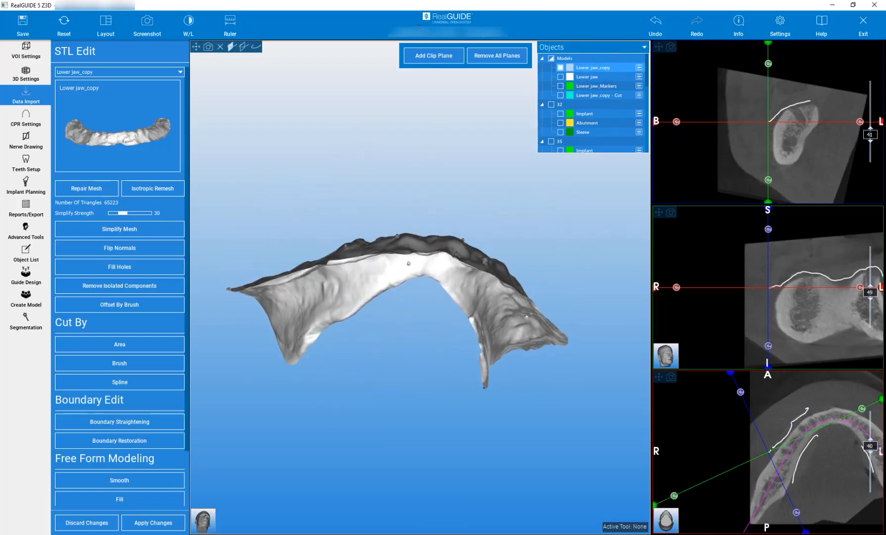
pyautogui.moveTo(432, 205); pyautogui.dragTo(435, 403)
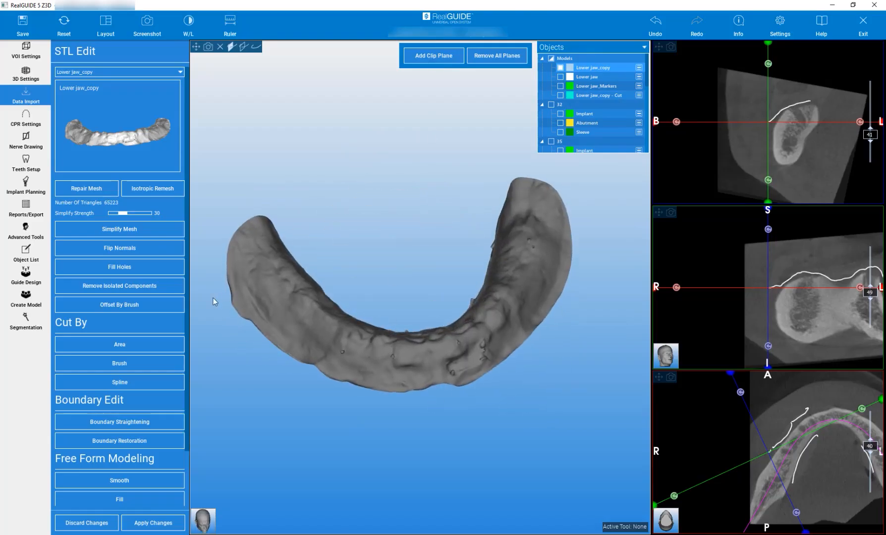
pyautogui.click(116, 248)
pyautogui.moveTo(422, 274); pyautogui.dragTo(533, 204)
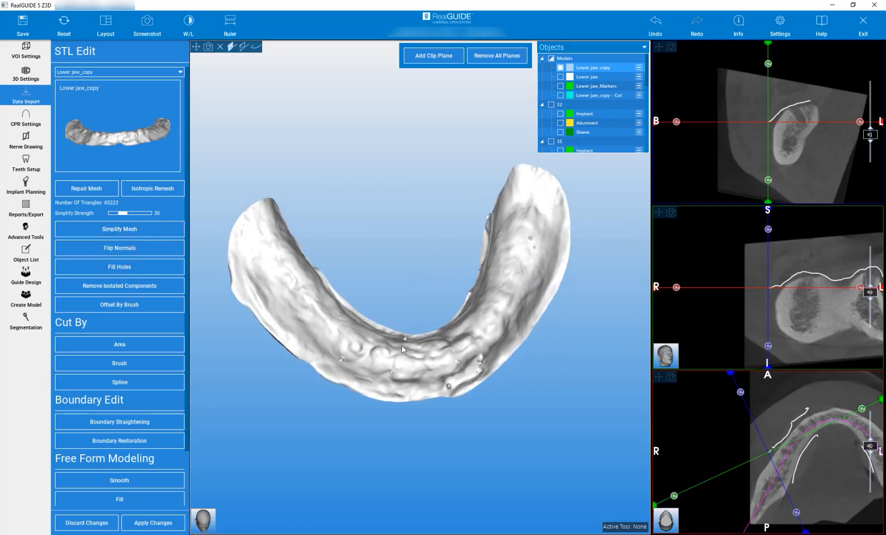
# Straighten the boundary of Lower jaw_copy with smooth strength 21 and smooth distance 1.00 mm.
pyautogui.moveTo(531, 248); pyautogui.dragTo(431, 247)
pyautogui.scroll(3, 431, 247)
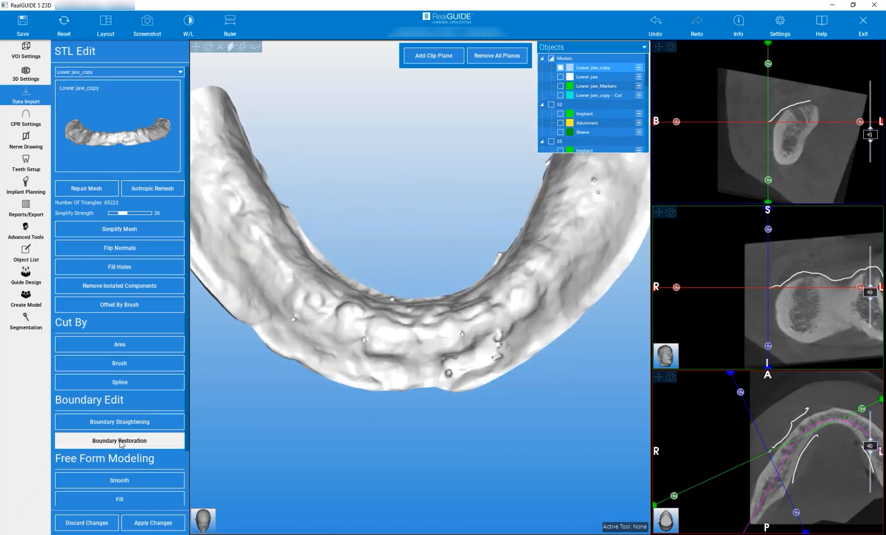
pyautogui.click(113, 421)
pyautogui.moveTo(301, 411); pyautogui.dragTo(386, 450)
pyautogui.scroll(1, 376, 447)
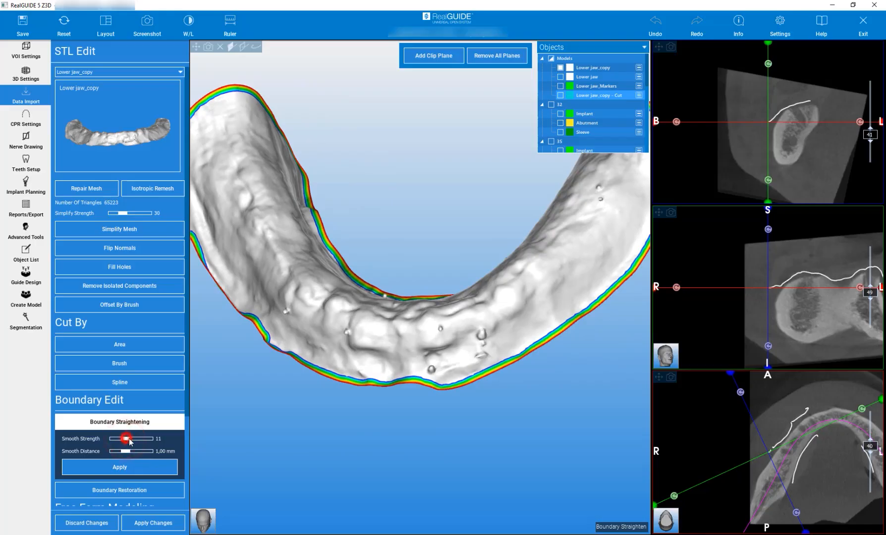
pyautogui.click(115, 469)
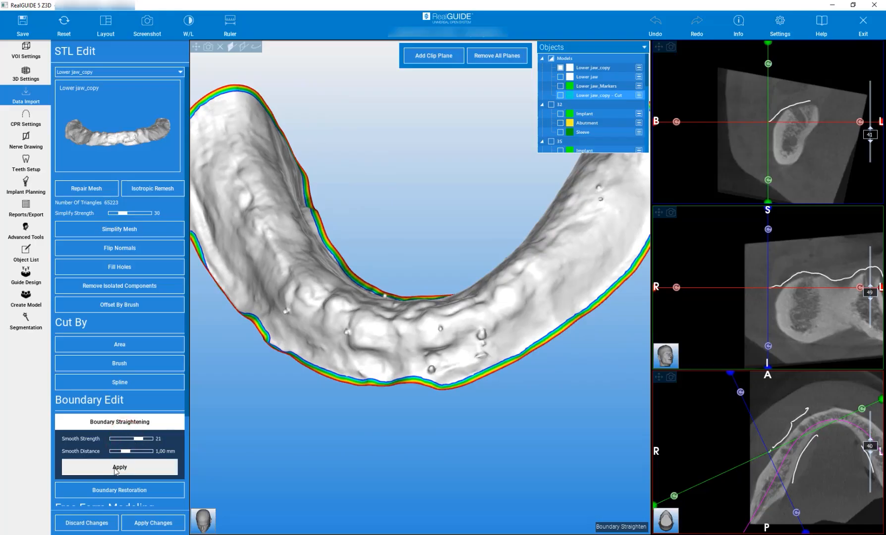
pyautogui.moveTo(278, 436)
pyautogui.mouseDown()
pyautogui.moveTo(360, 410)
pyautogui.moveTo(208, 404)
pyautogui.mouseUp()
# Smooth the small nodules on the front and one side of the arch surface with a 4.2 mm tool.
pyautogui.click(133, 482)
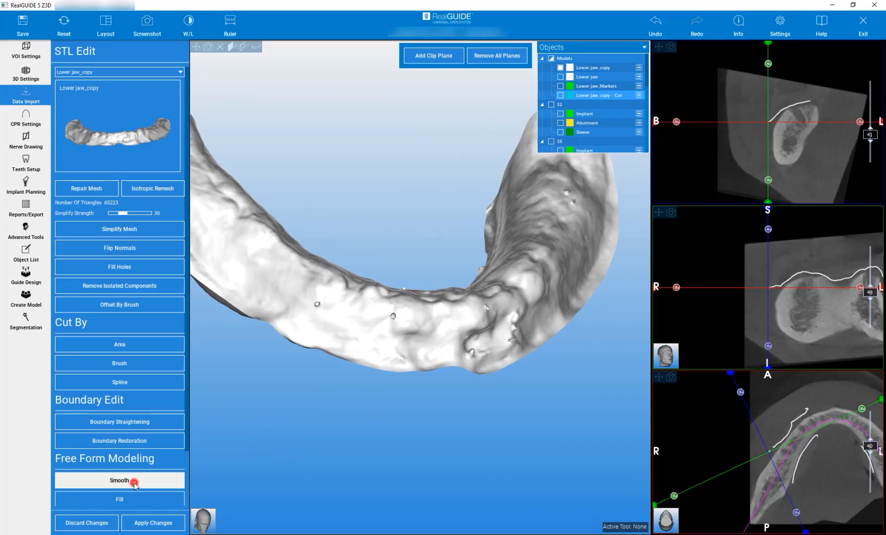
pyautogui.scroll(3, 319, 308)
pyautogui.click(324, 303)
pyautogui.scroll(2, 489, 332)
pyautogui.click(490, 334)
pyautogui.moveTo(464, 205)
pyautogui.mouseDown()
pyautogui.moveTo(445, 350)
pyautogui.moveTo(446, 340)
pyautogui.mouseUp()
pyautogui.click(529, 203)
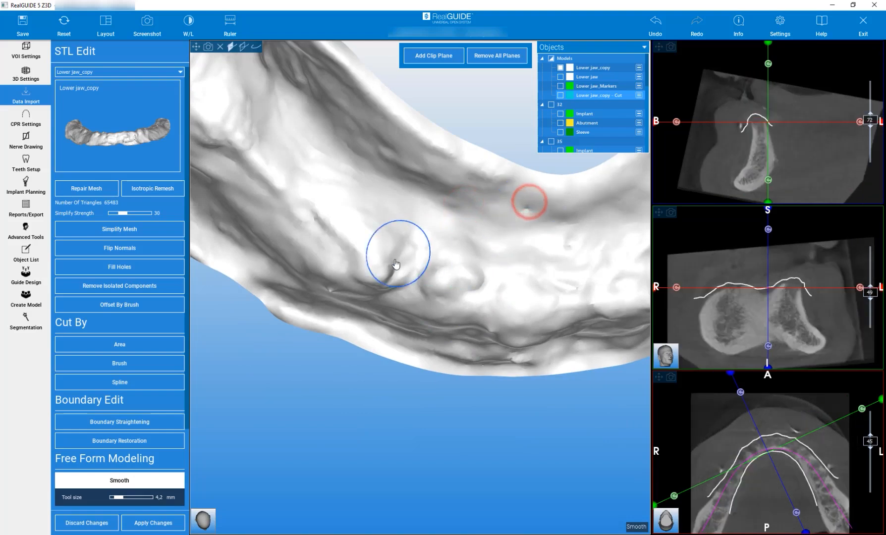
# Smooth away the cluster of small bumps on the front part of the ridge with the 4.2 mm tool.
pyautogui.scroll(-3, 436, 275)
pyautogui.moveTo(552, 313); pyautogui.dragTo(541, 267)
pyautogui.scroll(3, 540, 268)
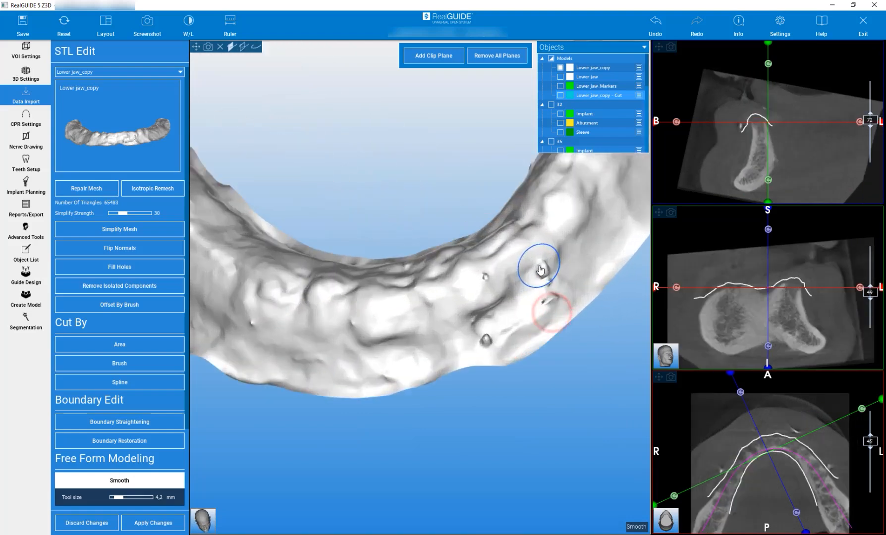
pyautogui.moveTo(451, 275); pyautogui.dragTo(457, 297)
pyautogui.moveTo(462, 362); pyautogui.dragTo(456, 369)
pyautogui.moveTo(552, 307)
pyautogui.mouseDown()
pyautogui.moveTo(548, 271)
pyautogui.moveTo(541, 297)
pyautogui.mouseUp()
# Smooth the small nodules on the rear part of the opposite side of the arch.
pyautogui.moveTo(548, 304)
pyautogui.mouseDown(button='right')
pyautogui.moveTo(439, 349)
pyautogui.moveTo(311, 303)
pyautogui.mouseUp(button='right')
pyautogui.moveTo(275, 269)
pyautogui.mouseDown(button='right')
pyautogui.moveTo(463, 375)
pyautogui.moveTo(394, 370)
pyautogui.moveTo(349, 268)
pyautogui.moveTo(314, 240)
pyautogui.moveTo(426, 117)
pyautogui.mouseUp(button='right')
pyautogui.moveTo(425, 117); pyautogui.dragTo(471, 133)
pyautogui.scroll(-3, 502, 225)
pyautogui.click(491, 185)
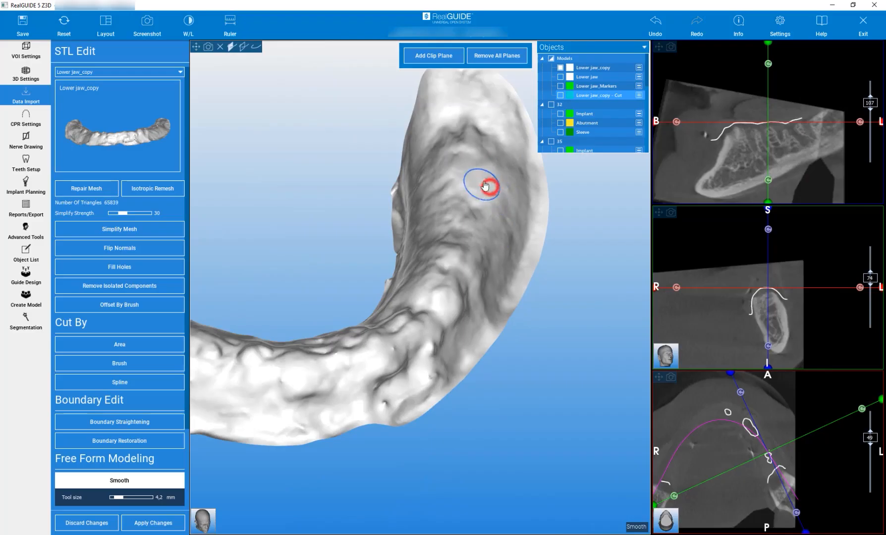
# Smooth the leftover bump near the front outer border and apply the mesh changes.
pyautogui.scroll(-1, 529, 325)
pyautogui.scroll(-3, 529, 325)
pyautogui.moveTo(486, 388); pyautogui.dragTo(422, 359, button='right')
pyautogui.scroll(4, 420, 358)
pyautogui.click(408, 352)
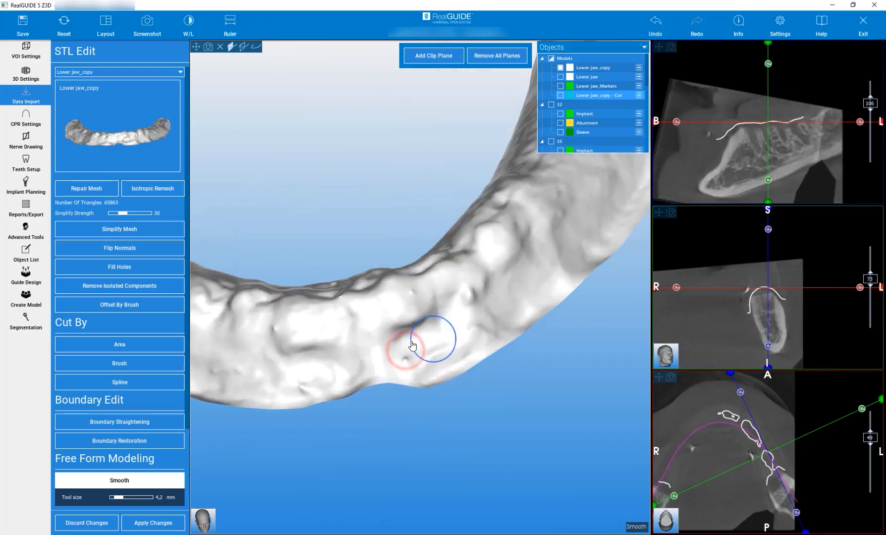
pyautogui.scroll(-3, 533, 379)
pyautogui.scroll(-1, 536, 376)
pyautogui.moveTo(417, 286); pyautogui.dragTo(352, 349, button='right')
pyautogui.scroll(-3, 153, 405)
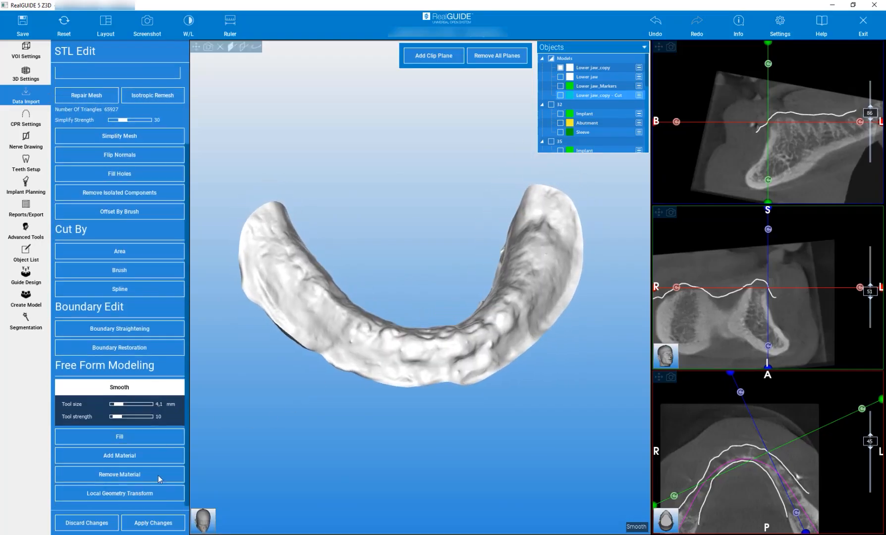
pyautogui.click(149, 526)
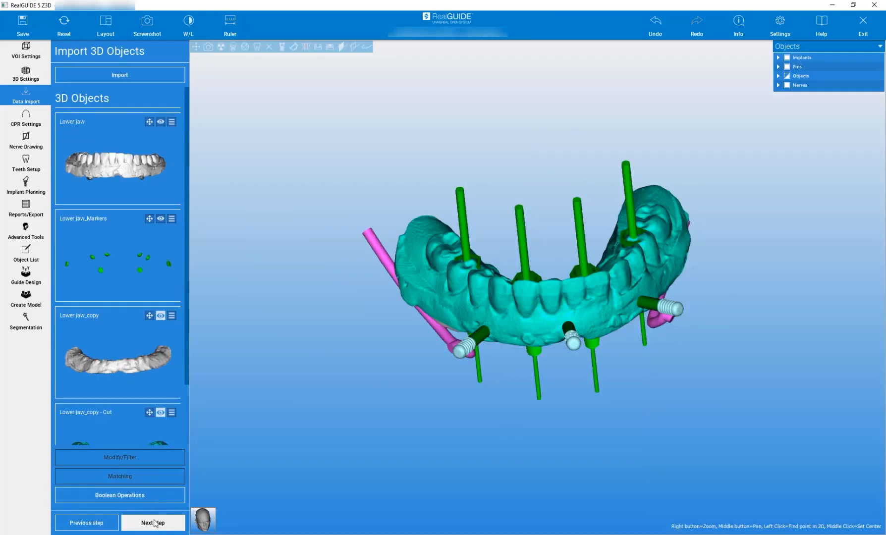
# Hide Lower jaw_copy - Cut, keep Lower jaw_copy visible, and show the DICOM bone volume.
pyautogui.moveTo(292, 292)
pyautogui.mouseDown()
pyautogui.moveTo(356, 296)
pyautogui.moveTo(301, 292)
pyautogui.mouseUp()
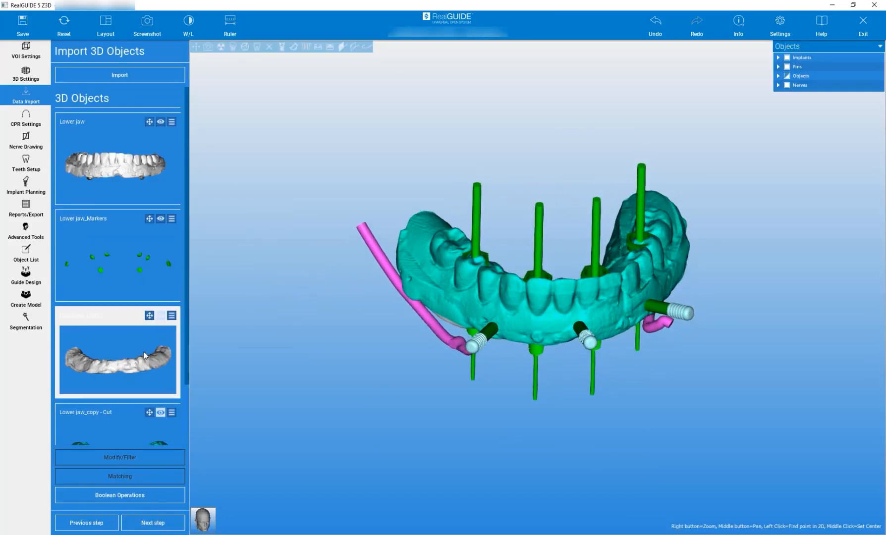
pyautogui.scroll(-2, 143, 355)
pyautogui.click(160, 340)
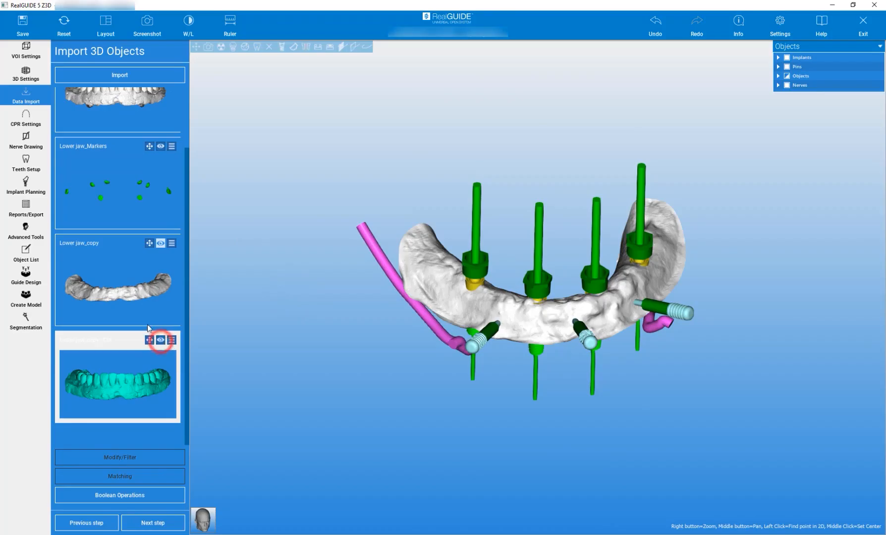
pyautogui.click(159, 243)
pyautogui.click(160, 243)
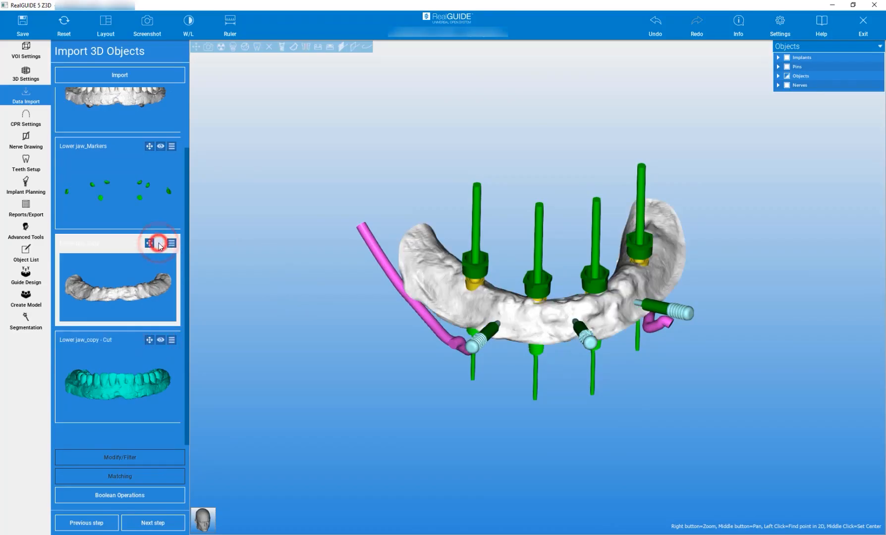
pyautogui.click(270, 47)
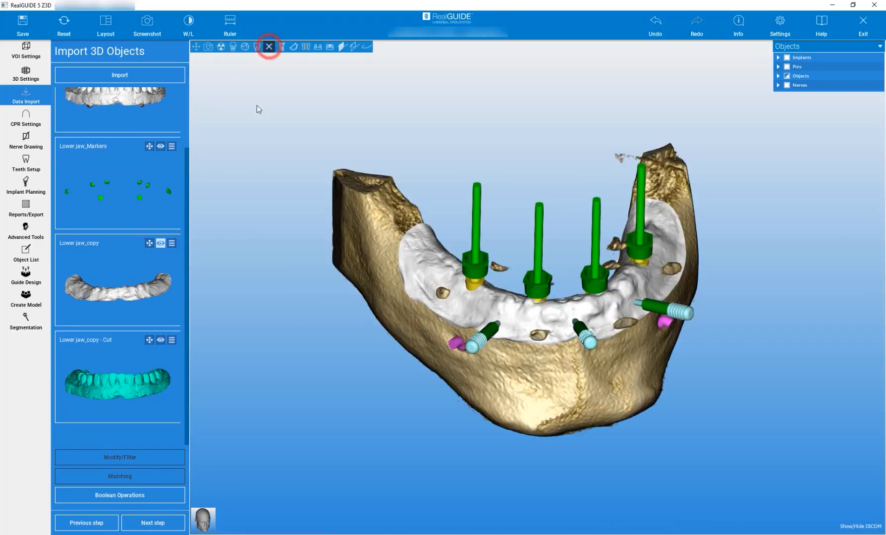
# Change the color of Lower jaw_copy to the beige-grey #aaaa7f.
pyautogui.click(171, 244)
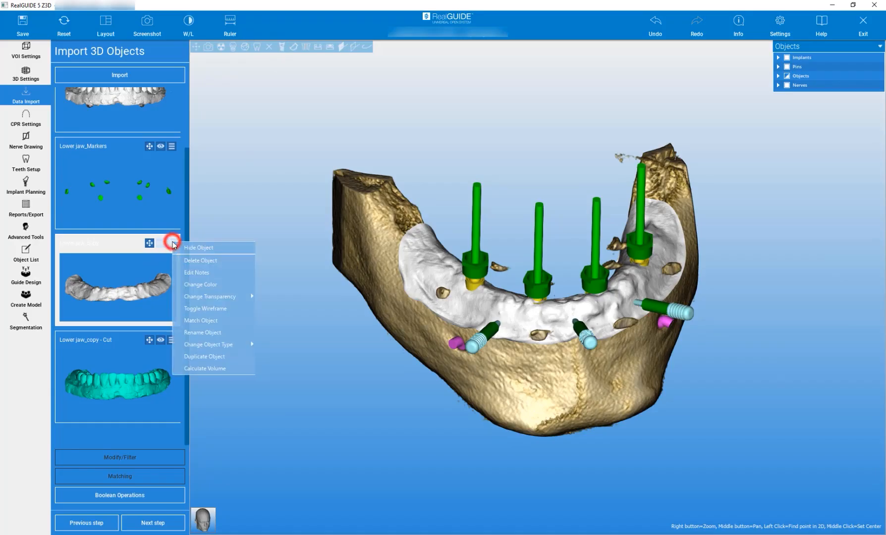
pyautogui.click(197, 285)
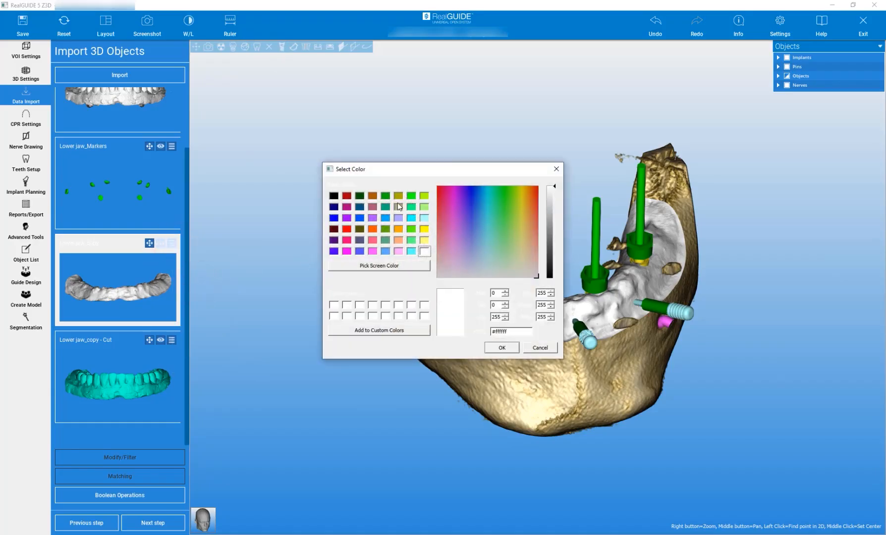
pyautogui.click(399, 207)
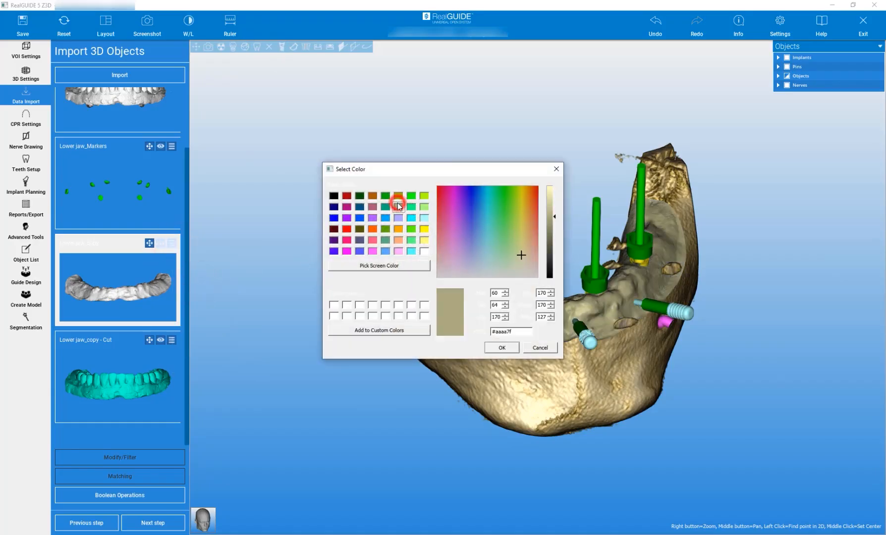
pyautogui.click(499, 348)
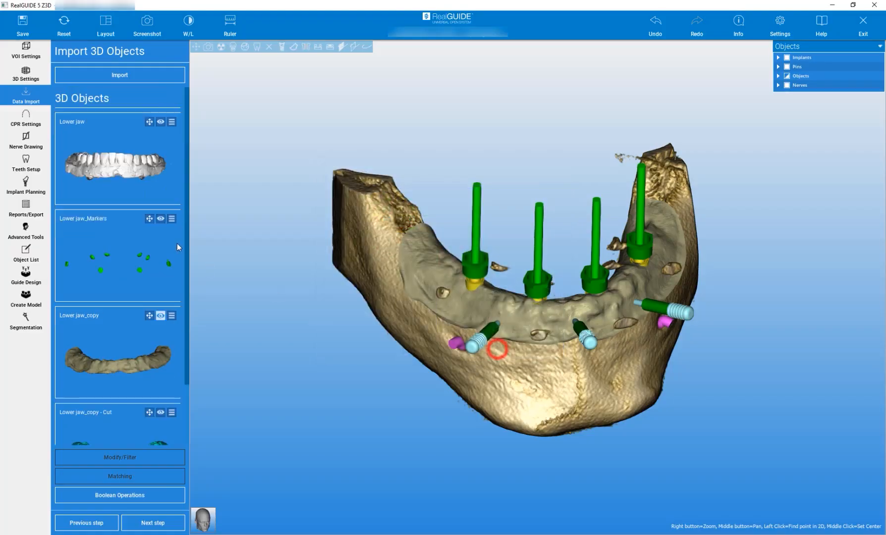
# Rename the Lower jaw_copy object as anatomy scan (Lower jaw_copy).
pyautogui.click(171, 316)
pyautogui.click(218, 404)
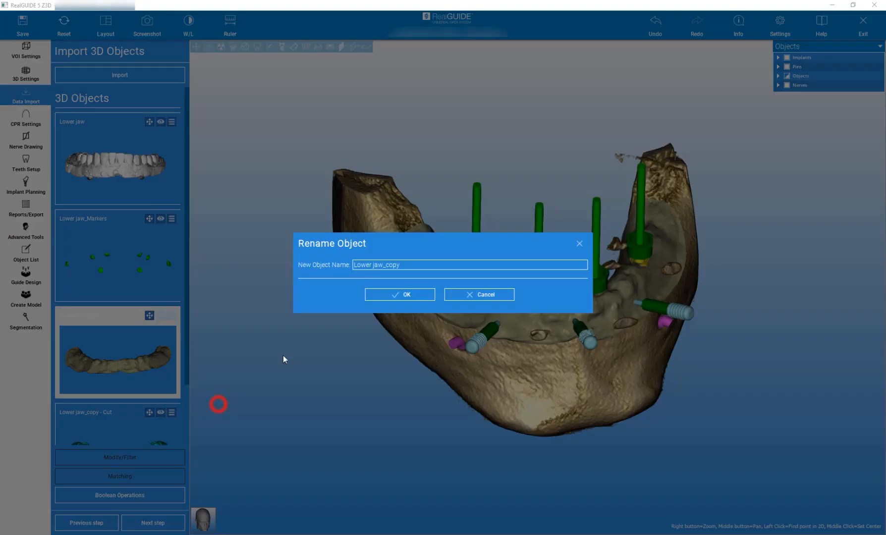
pyautogui.write('anatomy scan')
pyautogui.click(401, 294)
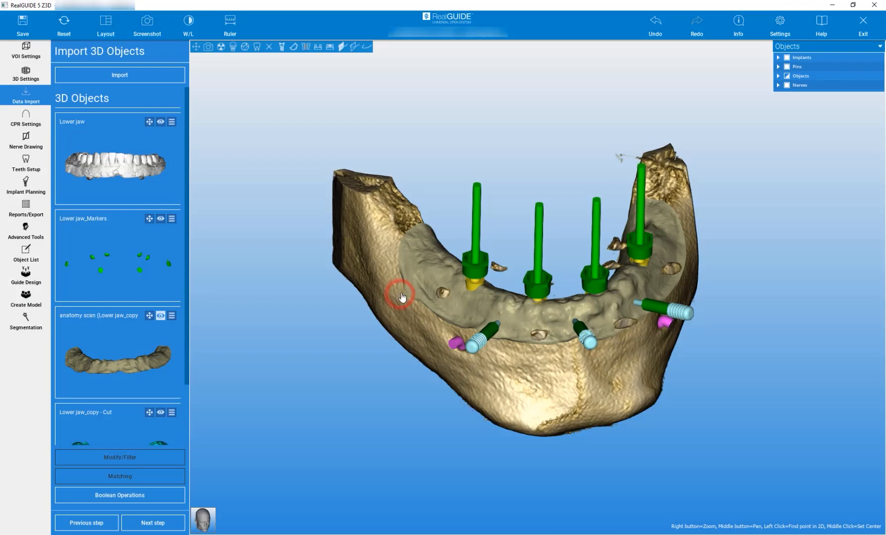
# Start the guide design without using the prosthesis as guide body, and choose anatomy scan (Lower jaw_copy) as the undercut model.
pyautogui.moveTo(342, 347); pyautogui.dragTo(331, 402)
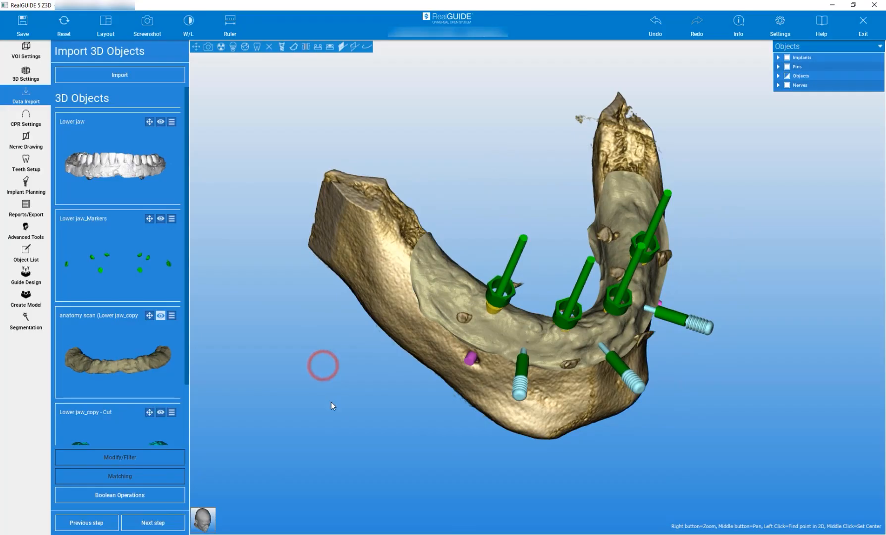
pyautogui.click(26, 276)
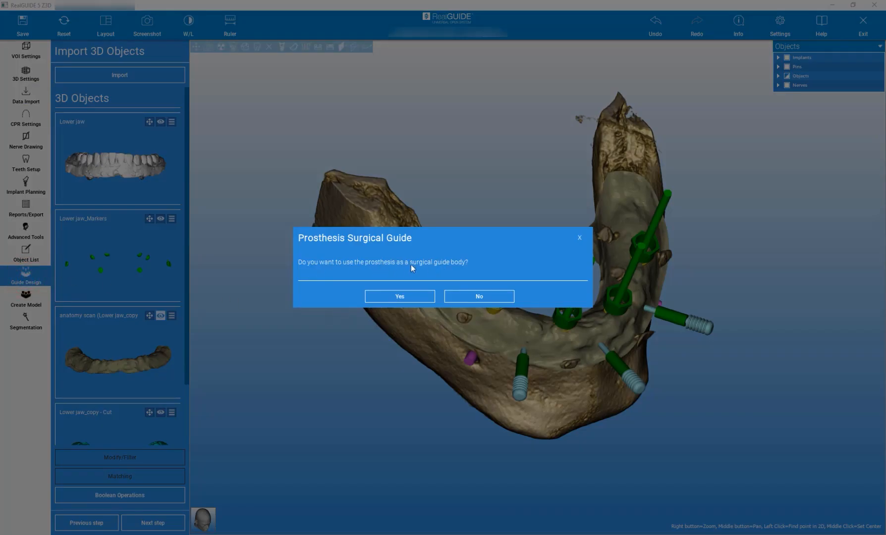
pyautogui.click(485, 299)
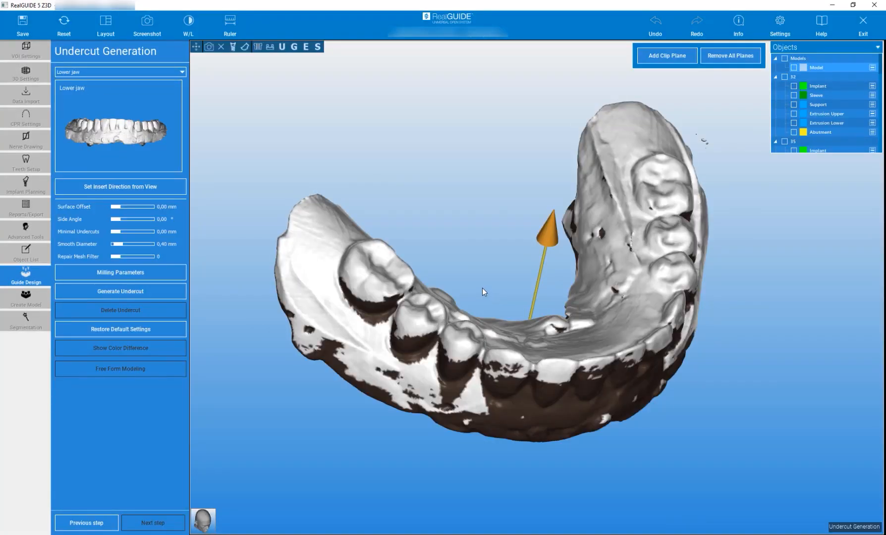
pyautogui.click(86, 72)
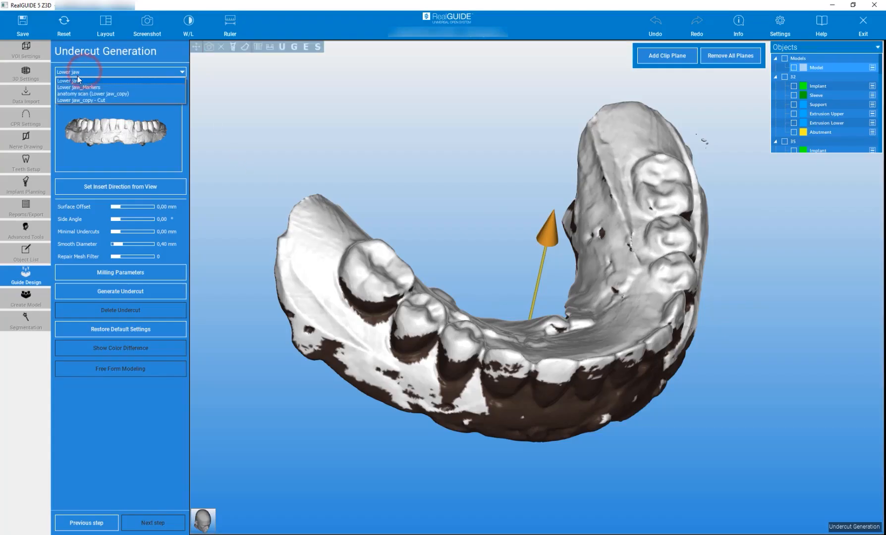
pyautogui.click(98, 94)
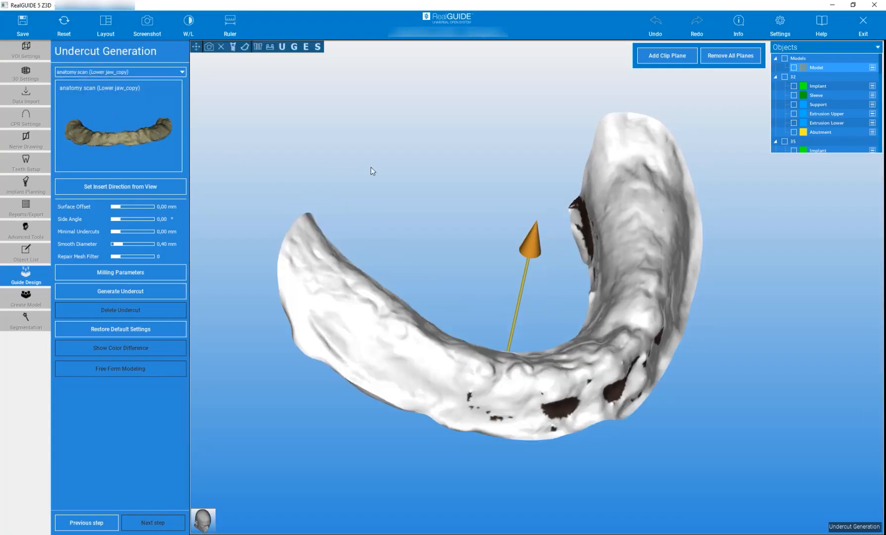
# Set the insertion direction from a view straight above the arch and generate the undercut.
pyautogui.moveTo(427, 194); pyautogui.dragTo(346, 310)
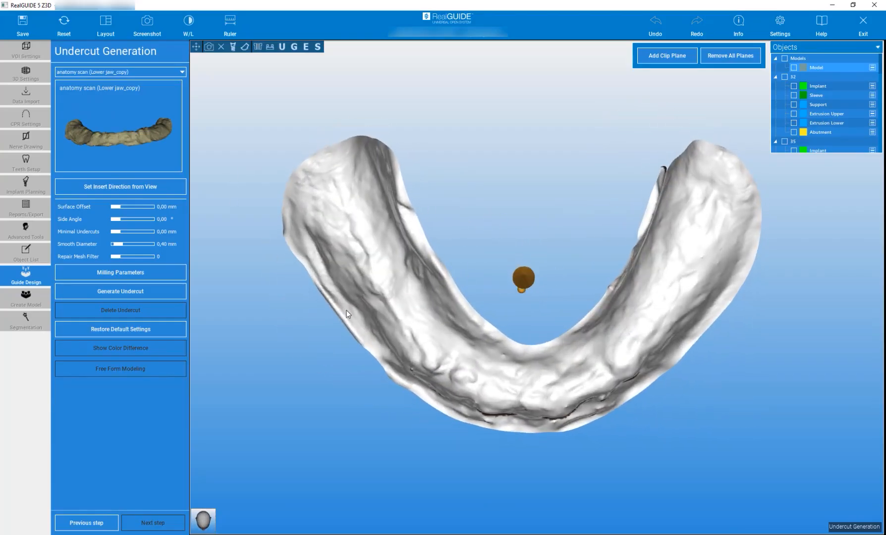
pyautogui.click(110, 187)
pyautogui.moveTo(307, 436); pyautogui.dragTo(216, 352)
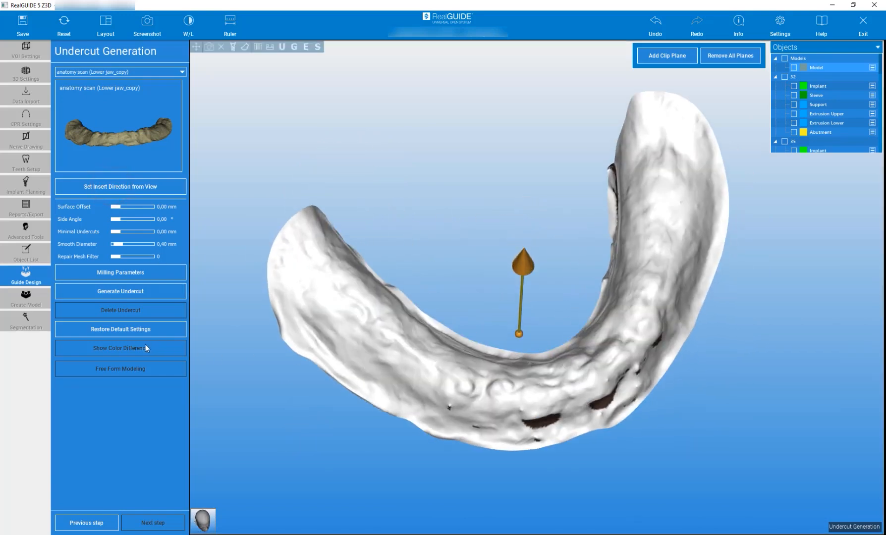
pyautogui.click(118, 292)
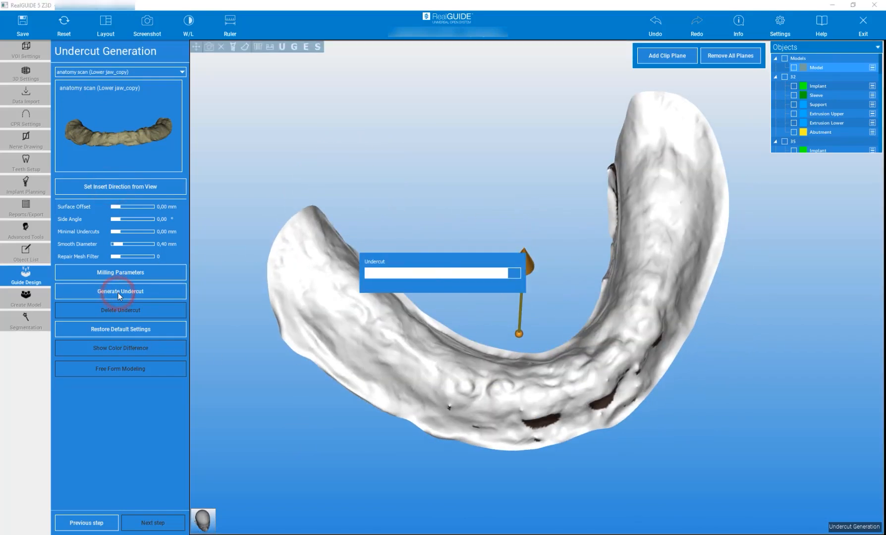
pyautogui.moveTo(265, 446); pyautogui.dragTo(232, 440)
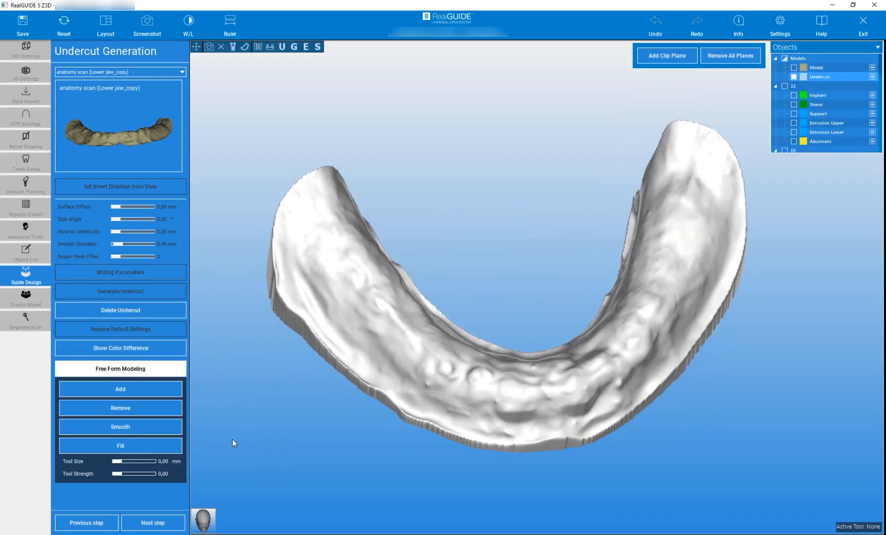
# Proceed to guide generation, start the guide outline at one end of the arch, and display the sleeves.
pyautogui.click(152, 527)
pyautogui.moveTo(427, 196); pyautogui.dragTo(320, 176)
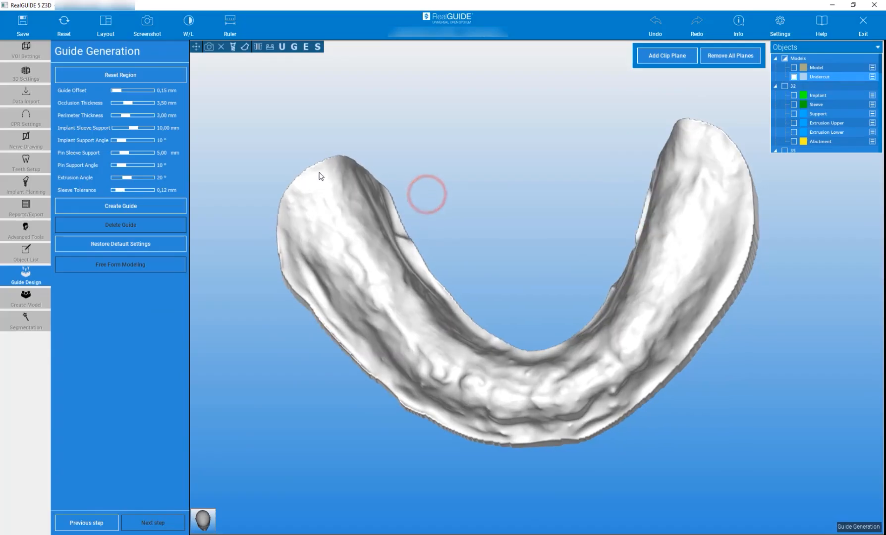
pyautogui.click(284, 205)
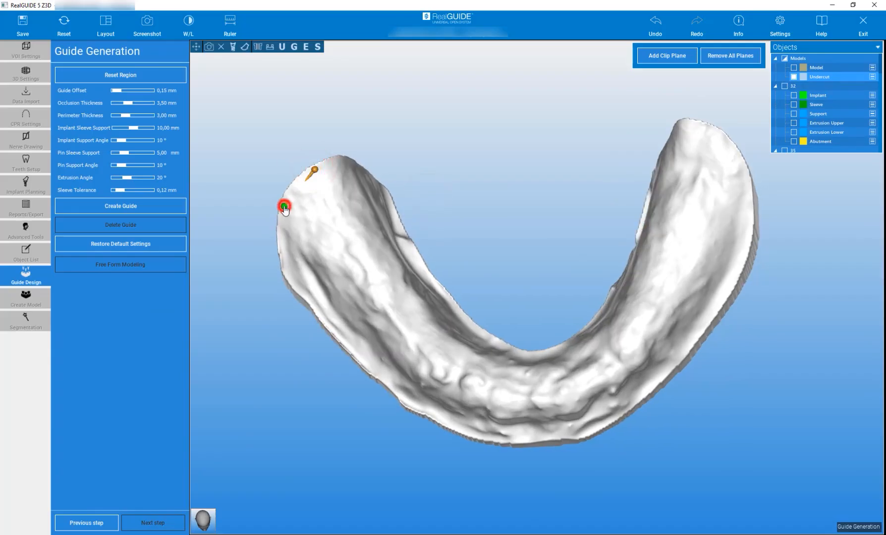
pyautogui.click(258, 47)
# Continue the guide outline along the outer edge of the undercut model, passing below the first pin sleeve towards the front of the arch.
pyautogui.moveTo(273, 336); pyautogui.dragTo(296, 239)
pyautogui.click(272, 275)
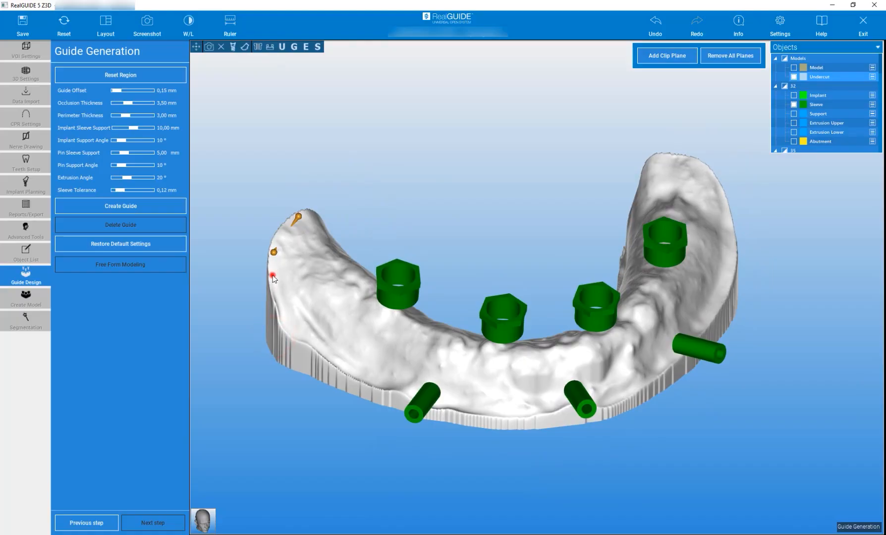
pyautogui.click(288, 331)
pyautogui.click(330, 360)
pyautogui.click(387, 388)
pyautogui.moveTo(386, 452); pyautogui.dragTo(451, 368)
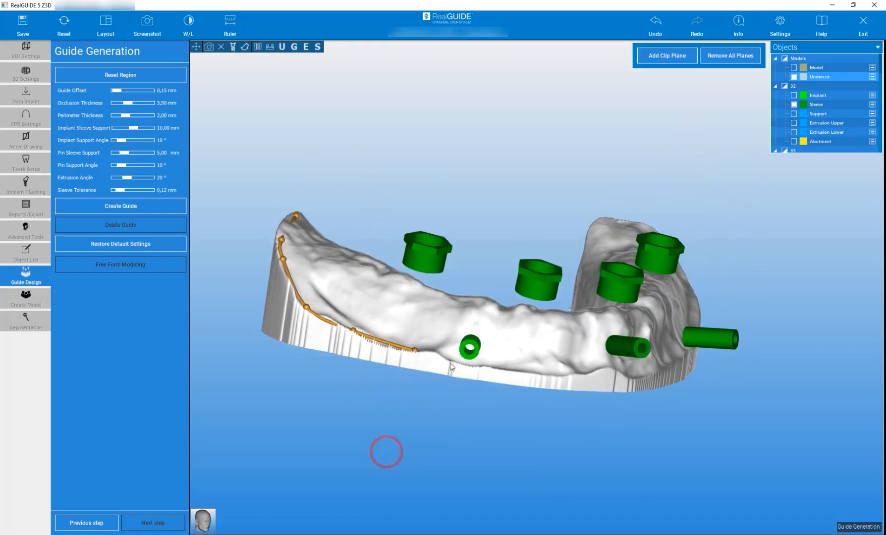
pyautogui.click(507, 366)
pyautogui.click(562, 371)
pyautogui.click(604, 365)
# Extend the guide outline along the remaining outer edge, from the front of the arch to its opposite end.
pyautogui.moveTo(698, 424)
pyautogui.mouseDown()
pyautogui.moveTo(519, 416)
pyautogui.moveTo(512, 375)
pyautogui.mouseUp()
pyautogui.click(545, 379)
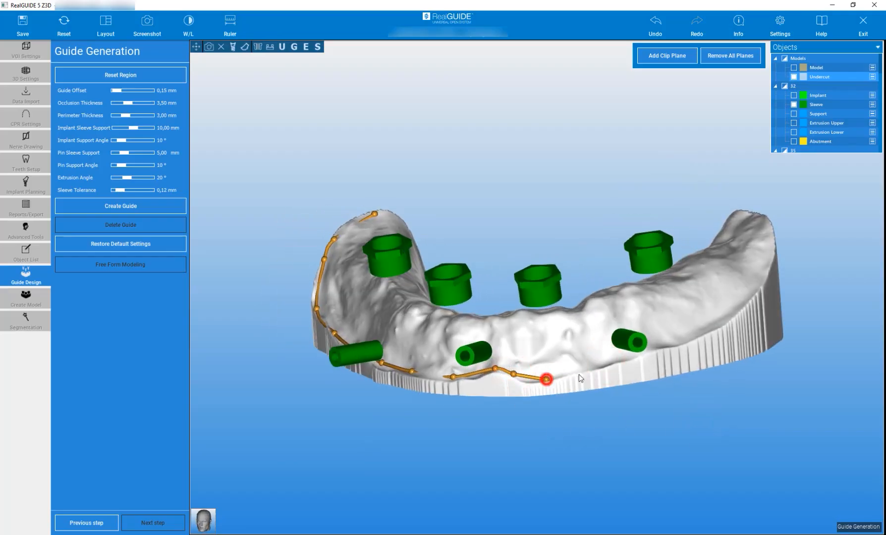
pyautogui.click(600, 363)
pyautogui.moveTo(672, 417); pyautogui.dragTo(584, 399)
pyautogui.click(591, 379)
pyautogui.moveTo(652, 354); pyautogui.dragTo(711, 333)
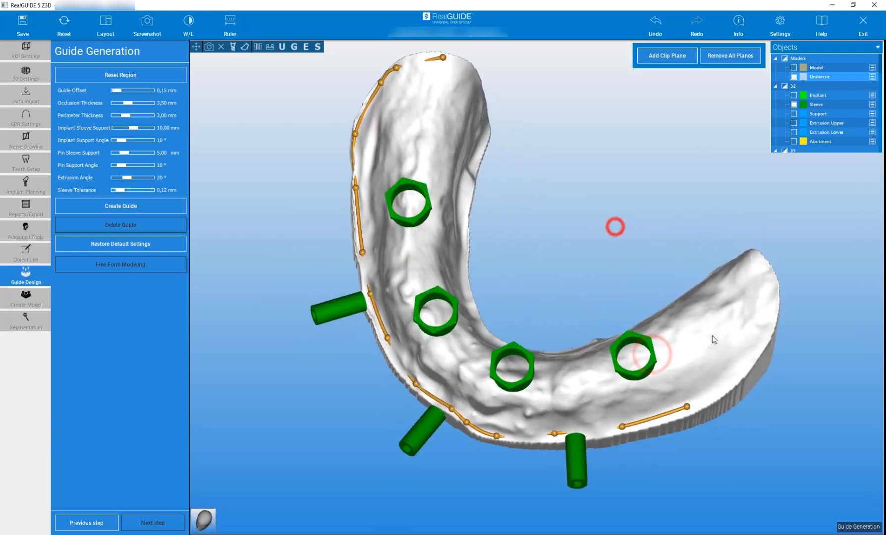
pyautogui.click(746, 366)
pyautogui.click(771, 316)
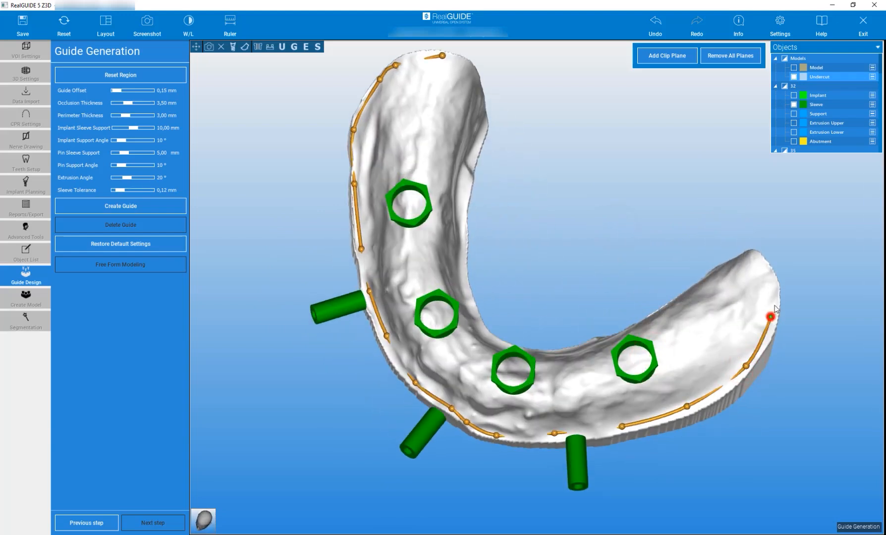
# Lead the guide outline around the second arch end and back along the inner edge past the front curve.
pyautogui.moveTo(597, 226); pyautogui.dragTo(707, 352)
pyautogui.click(667, 246)
pyautogui.click(610, 284)
pyautogui.moveTo(556, 261); pyautogui.dragTo(595, 304)
pyautogui.click(601, 315)
pyautogui.click(546, 330)
pyautogui.click(492, 313)
pyautogui.click(469, 253)
# Complete the outline along the remaining inner edge and around the first arch end, and create the guide.
pyautogui.moveTo(517, 221); pyautogui.dragTo(480, 193)
pyautogui.click(480, 188)
pyautogui.click(492, 144)
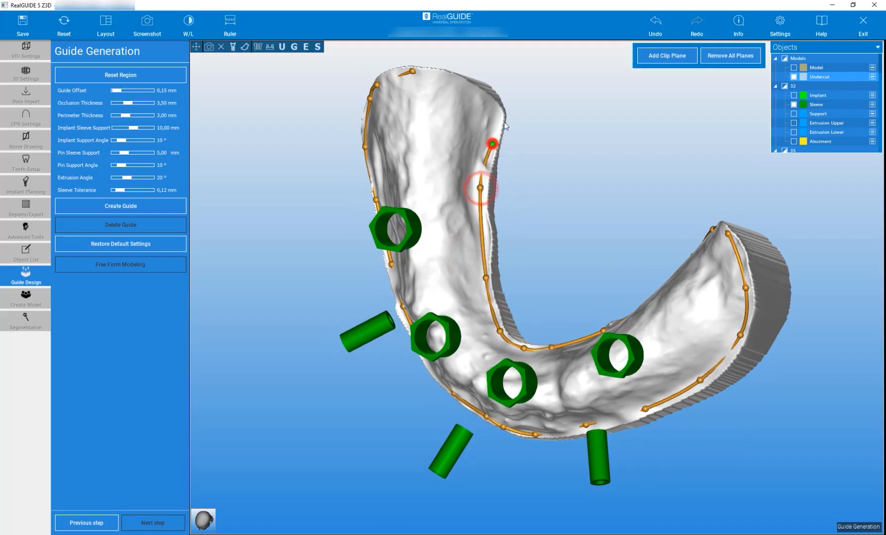
pyautogui.click(463, 83)
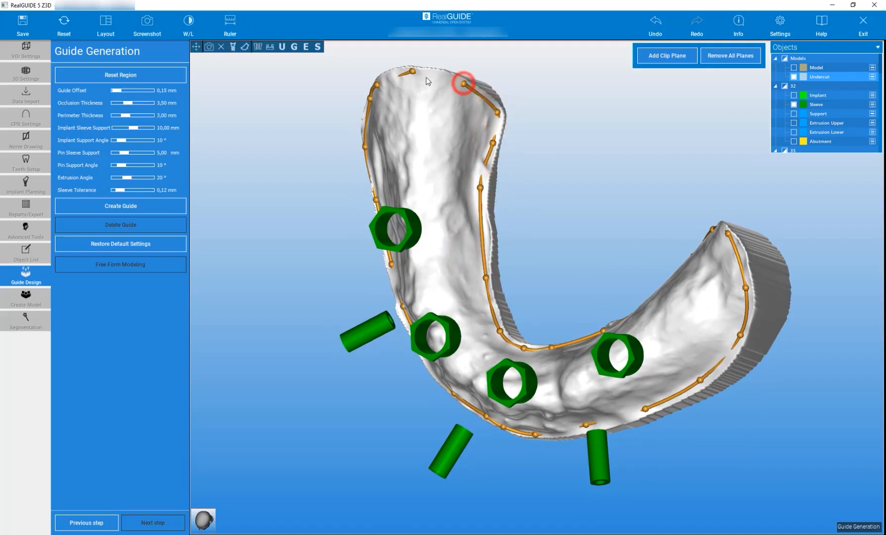
pyautogui.click(425, 73)
pyautogui.moveTo(284, 396); pyautogui.dragTo(459, 351)
pyautogui.click(123, 206)
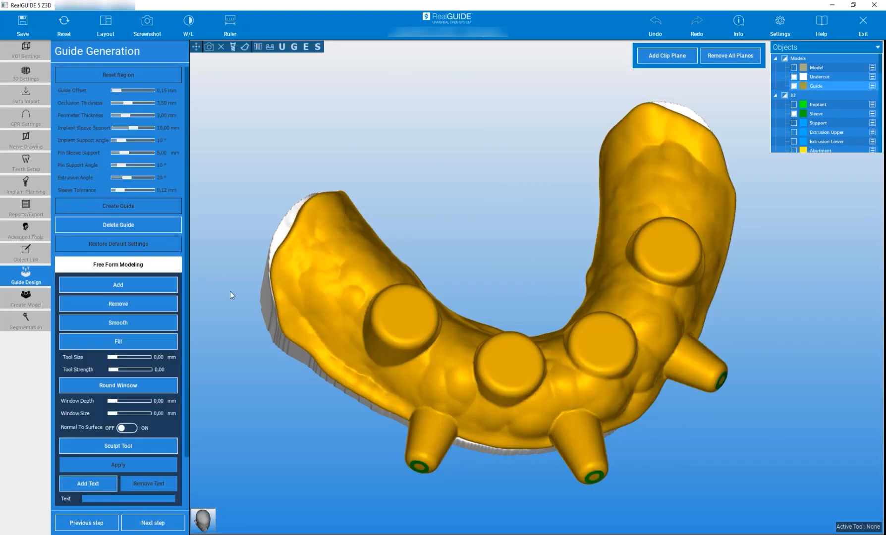
# Even out the guide's outer surface around the pin and implant sleeve supports with the Fill tool.
pyautogui.moveTo(306, 436)
pyautogui.mouseDown()
pyautogui.moveTo(310, 305)
pyautogui.moveTo(208, 286)
pyautogui.moveTo(367, 326)
pyautogui.moveTo(367, 360)
pyautogui.mouseUp()
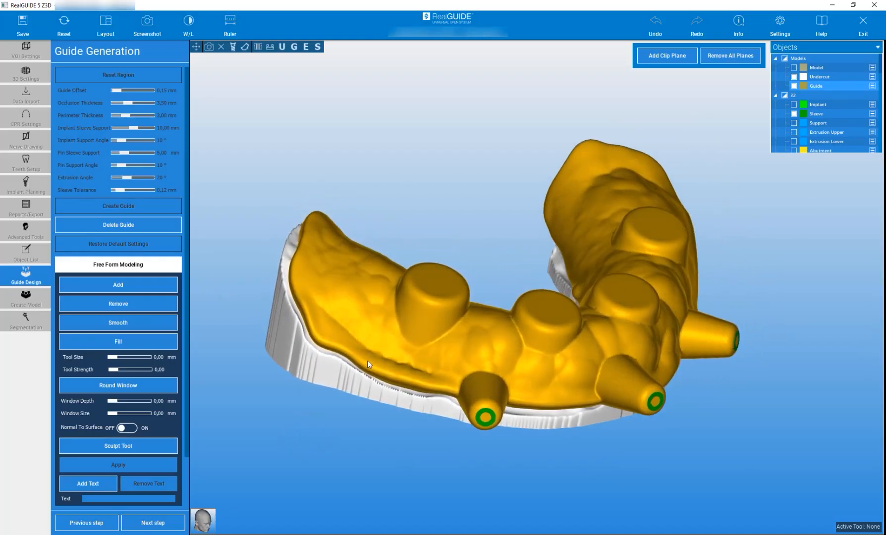
pyautogui.click(121, 342)
pyautogui.click(327, 293)
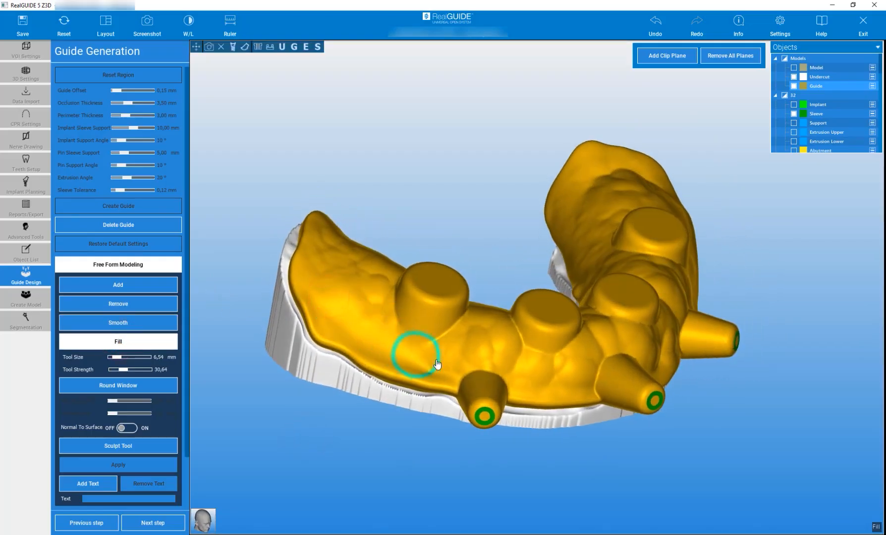
pyautogui.moveTo(375, 181); pyautogui.dragTo(323, 235)
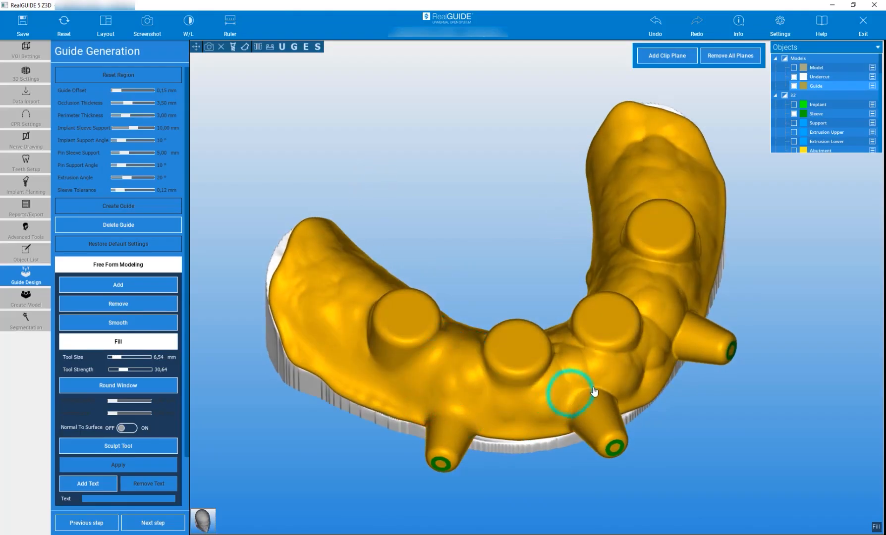
pyautogui.moveTo(779, 425); pyautogui.dragTo(603, 365)
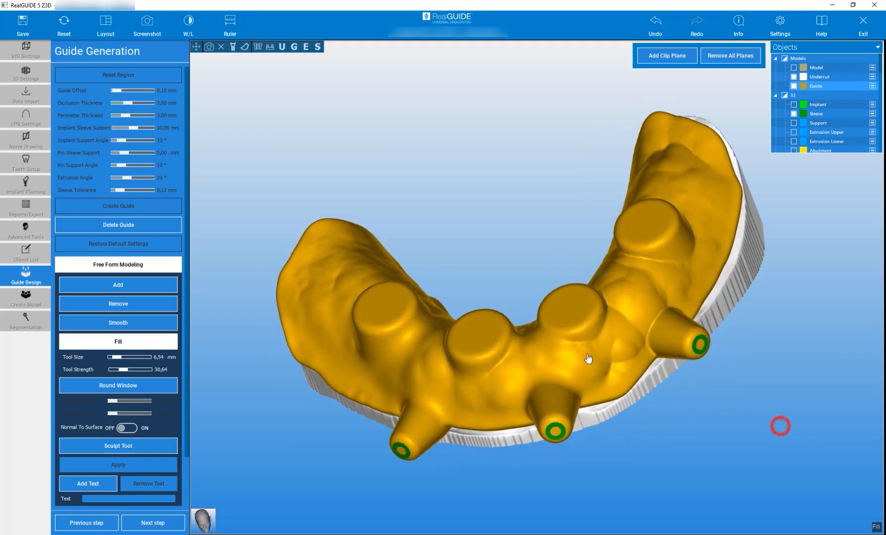
pyautogui.click(593, 375)
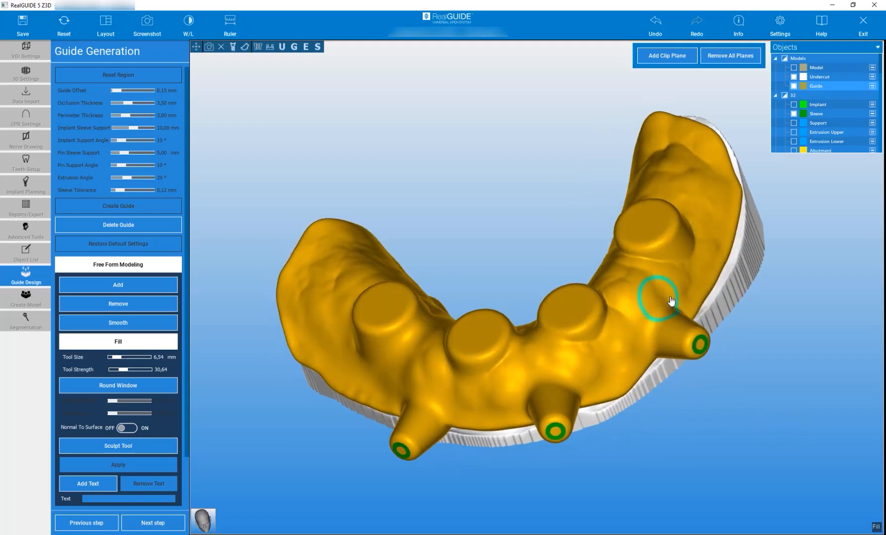
# Fill the uneven areas on the inner side of both guide arms.
pyautogui.moveTo(462, 221)
pyautogui.mouseDown()
pyautogui.moveTo(680, 320)
pyautogui.moveTo(629, 161)
pyautogui.mouseUp()
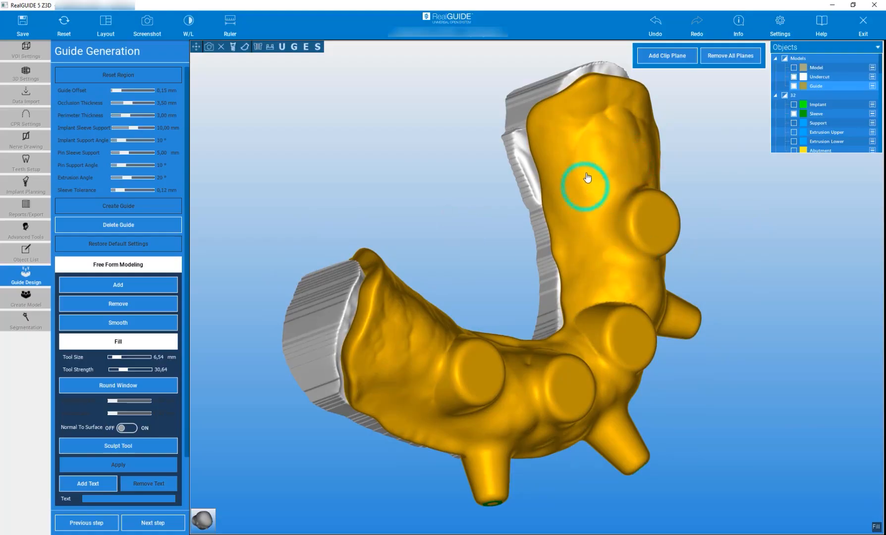
pyautogui.moveTo(586, 153)
pyautogui.mouseDown()
pyautogui.moveTo(609, 122)
pyautogui.moveTo(605, 140)
pyautogui.mouseUp()
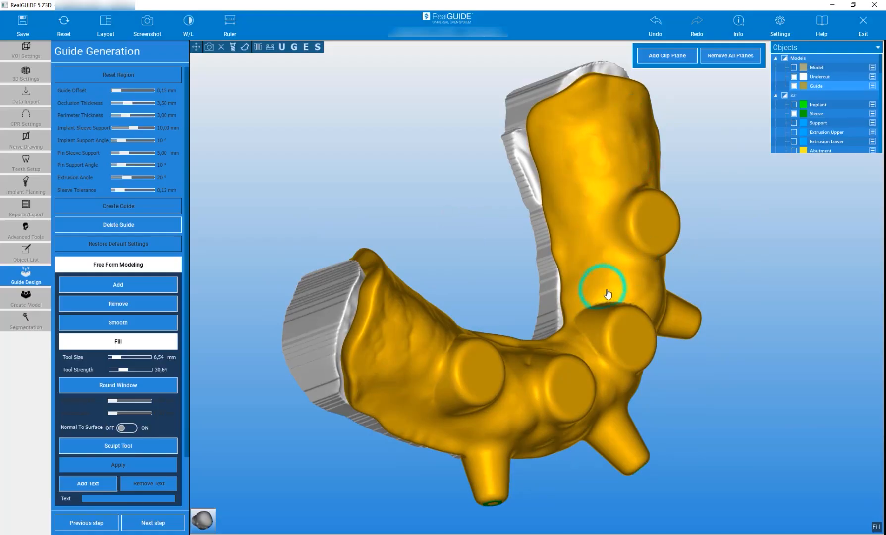
pyautogui.moveTo(456, 250)
pyautogui.mouseDown()
pyautogui.moveTo(453, 311)
pyautogui.moveTo(601, 279)
pyautogui.moveTo(596, 291)
pyautogui.mouseUp()
pyautogui.moveTo(465, 279); pyautogui.dragTo(341, 325)
pyautogui.moveTo(358, 309); pyautogui.dragTo(413, 328)
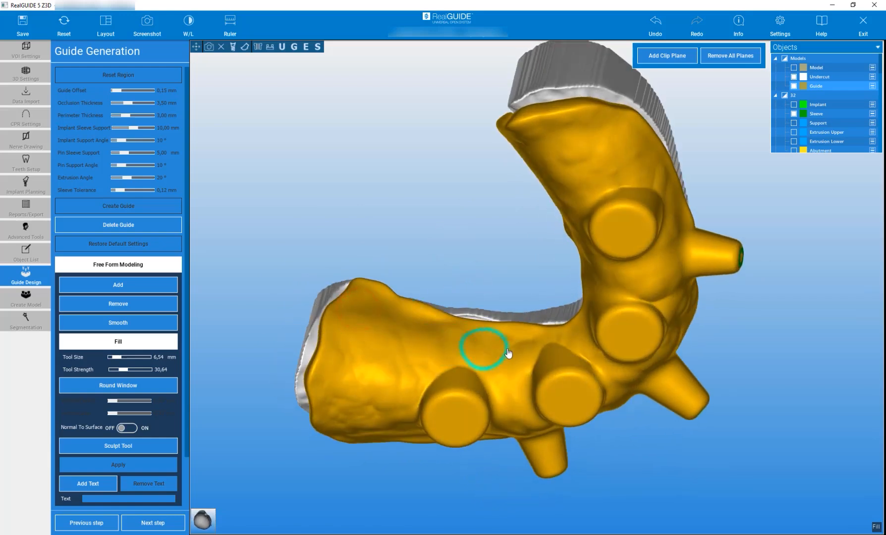
# Thicken the guide along its inner edge on both arms with the Add tool at a tool size of 6.50 mm.
pyautogui.click(118, 285)
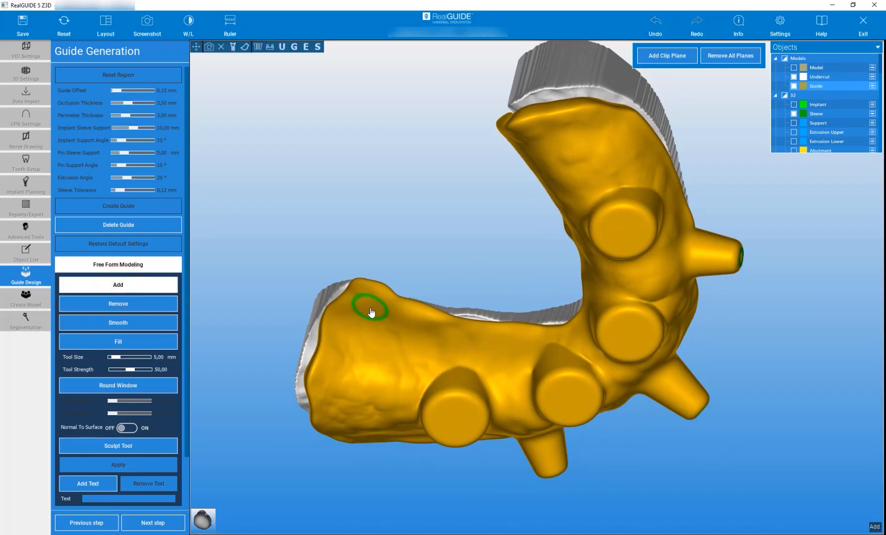
pyautogui.moveTo(376, 314); pyautogui.dragTo(536, 338)
pyautogui.moveTo(424, 255); pyautogui.dragTo(578, 222)
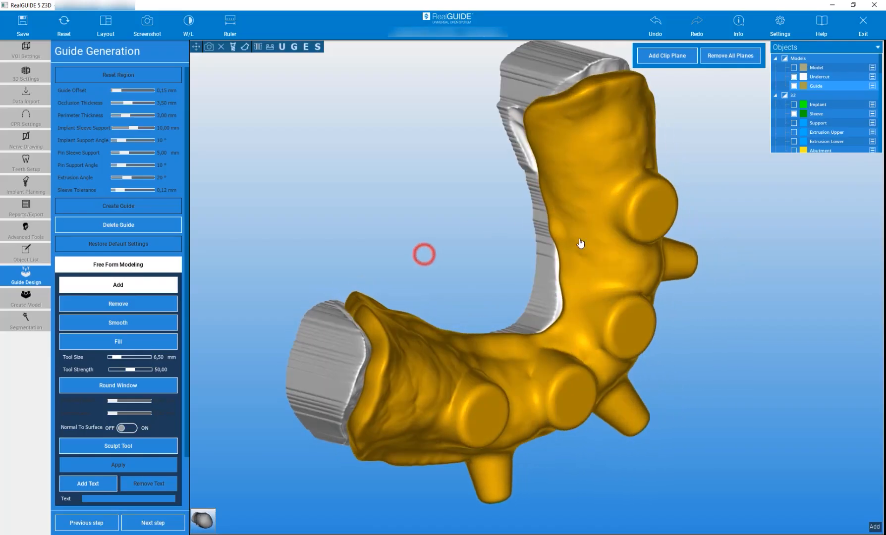
pyautogui.moveTo(548, 334)
pyautogui.mouseDown()
pyautogui.moveTo(564, 334)
pyautogui.moveTo(584, 297)
pyautogui.moveTo(544, 132)
pyautogui.mouseUp()
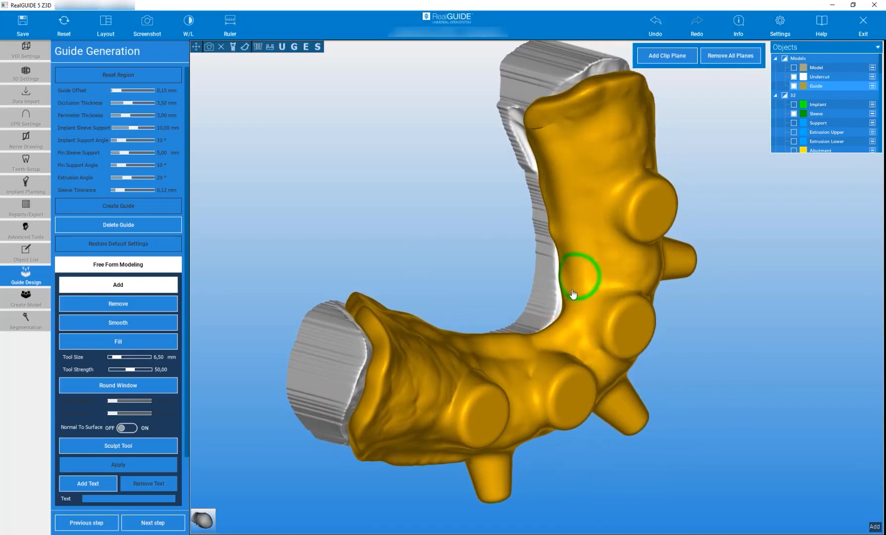
pyautogui.moveTo(418, 203); pyautogui.dragTo(353, 153)
pyautogui.moveTo(553, 114)
pyautogui.mouseDown()
pyautogui.moveTo(597, 257)
pyautogui.moveTo(575, 313)
pyautogui.mouseUp()
pyautogui.moveTo(445, 255)
pyautogui.mouseDown()
pyautogui.moveTo(419, 277)
pyautogui.moveTo(461, 340)
pyautogui.moveTo(488, 341)
pyautogui.moveTo(381, 275)
pyautogui.moveTo(352, 283)
pyautogui.mouseUp()
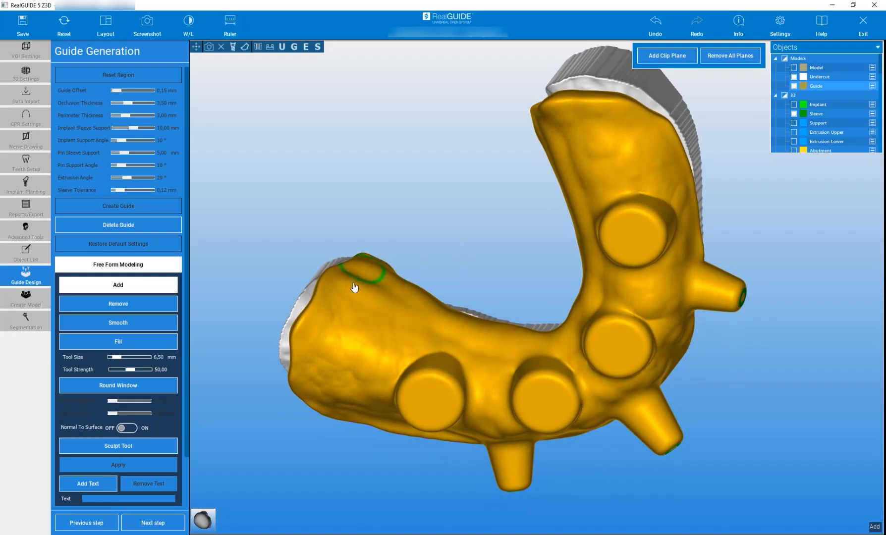
pyautogui.moveTo(353, 173); pyautogui.dragTo(660, 162)
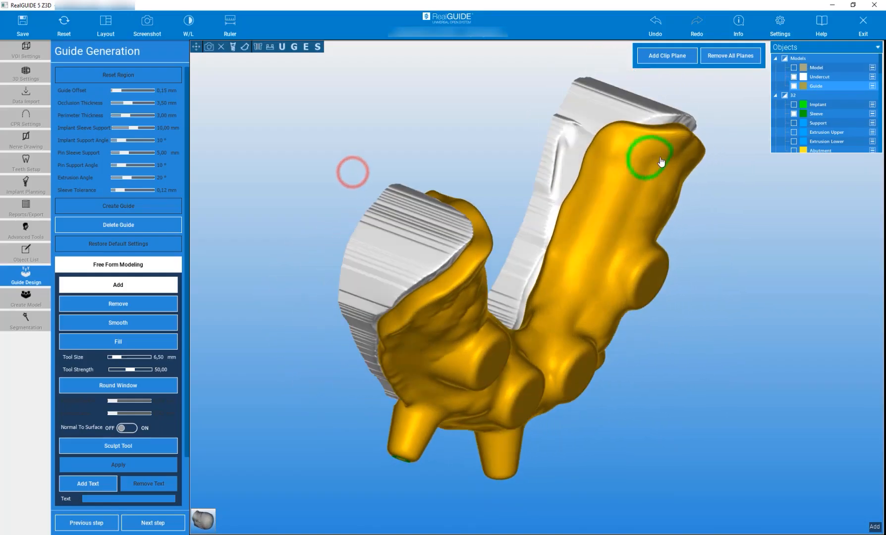
# Hide the undercut model and smooth the guide's border all around with a tool size of 8.00 mm.
pyautogui.moveTo(516, 139)
pyautogui.mouseDown()
pyautogui.moveTo(293, 95)
pyautogui.moveTo(393, 162)
pyautogui.moveTo(520, 172)
pyautogui.moveTo(507, 84)
pyautogui.moveTo(509, 103)
pyautogui.moveTo(422, 94)
pyautogui.moveTo(310, 42)
pyautogui.mouseUp()
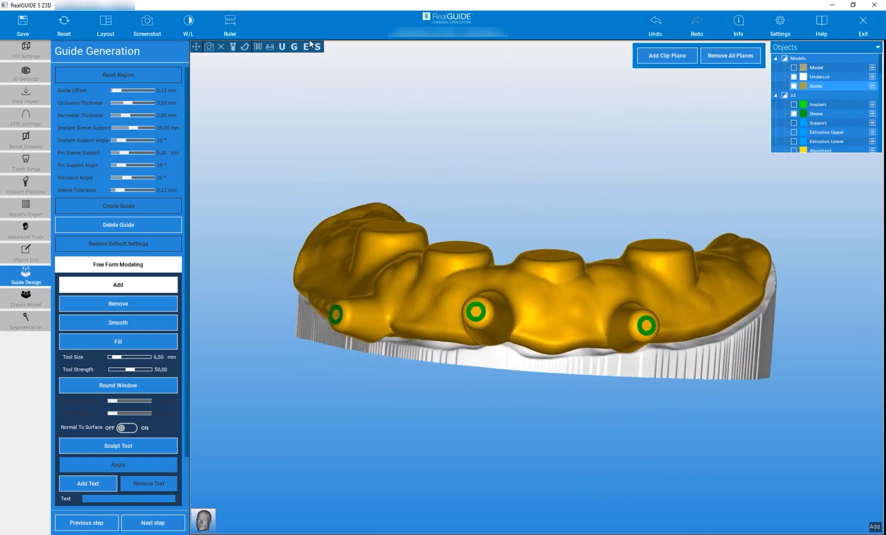
pyautogui.click(282, 47)
pyautogui.moveTo(481, 222); pyautogui.dragTo(530, 119)
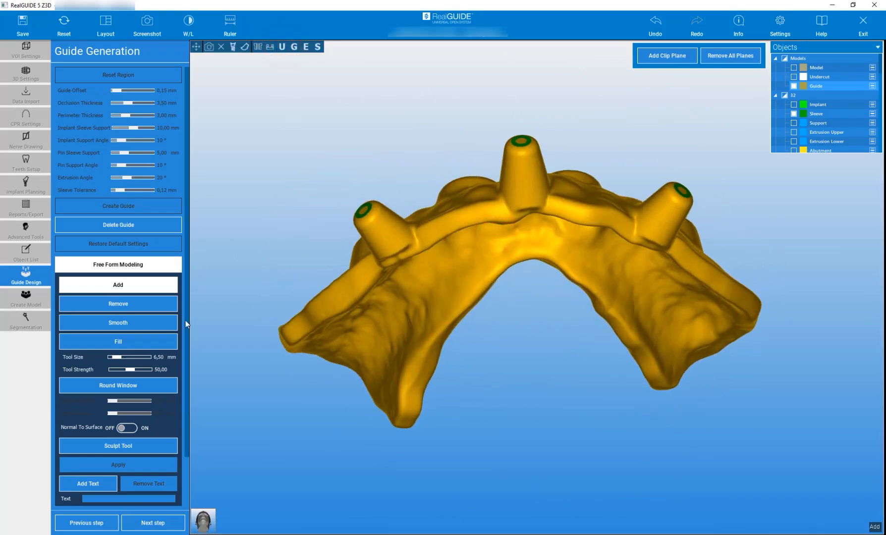
pyautogui.click(124, 325)
pyautogui.moveTo(278, 290)
pyautogui.mouseDown()
pyautogui.moveTo(317, 244)
pyautogui.moveTo(399, 236)
pyautogui.moveTo(485, 179)
pyautogui.mouseUp()
pyautogui.moveTo(548, 165)
pyautogui.mouseDown()
pyautogui.moveTo(645, 196)
pyautogui.moveTo(689, 236)
pyautogui.mouseUp()
pyautogui.moveTo(767, 249)
pyautogui.mouseDown()
pyautogui.moveTo(791, 254)
pyautogui.moveTo(661, 238)
pyautogui.mouseUp()
pyautogui.moveTo(677, 259)
pyautogui.mouseDown()
pyautogui.moveTo(715, 292)
pyautogui.moveTo(745, 349)
pyautogui.mouseUp()
pyautogui.moveTo(752, 262)
pyautogui.mouseDown()
pyautogui.moveTo(716, 358)
pyautogui.moveTo(614, 377)
pyautogui.mouseUp()
pyautogui.moveTo(531, 165); pyautogui.dragTo(522, 231)
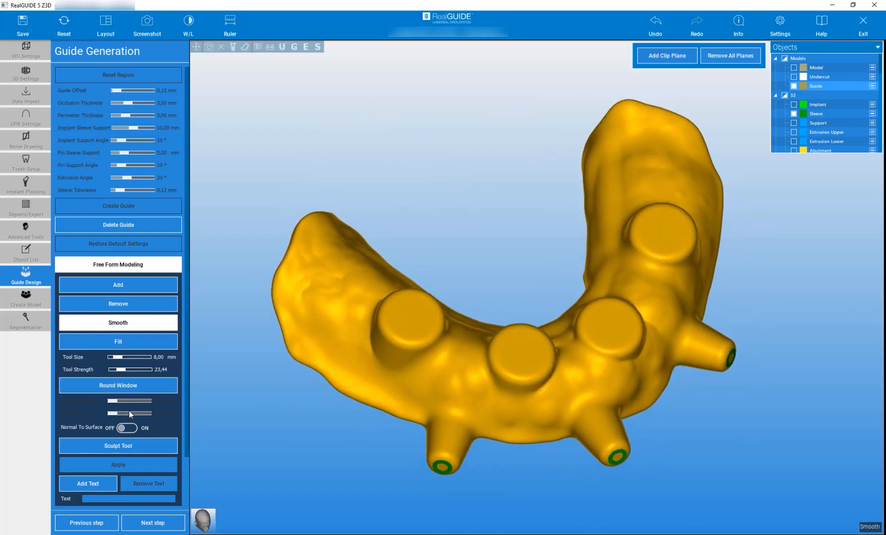
# Add the engraved text 56789 to the outer side of one guide arm, near its lower edge.
pyautogui.scroll(-2, 181, 393)
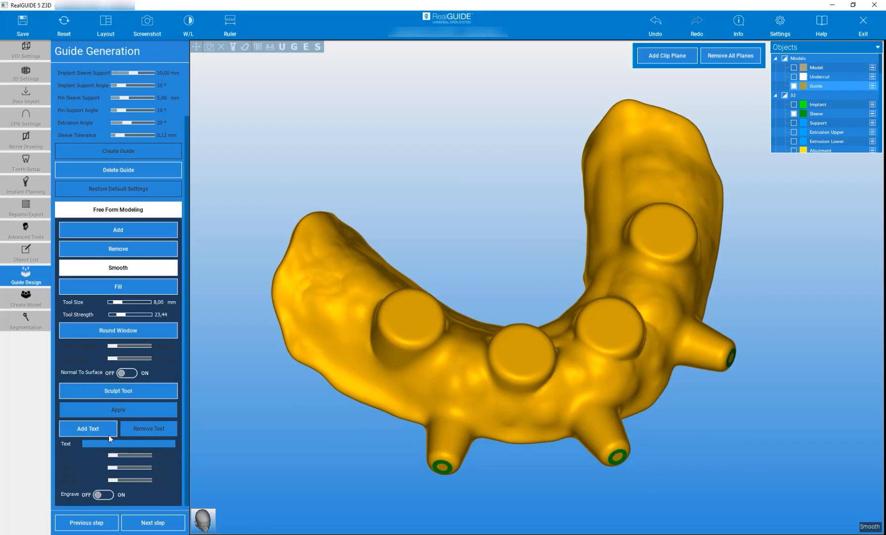
pyautogui.click(93, 428)
pyautogui.moveTo(208, 439); pyautogui.dragTo(300, 374)
pyautogui.click(130, 441)
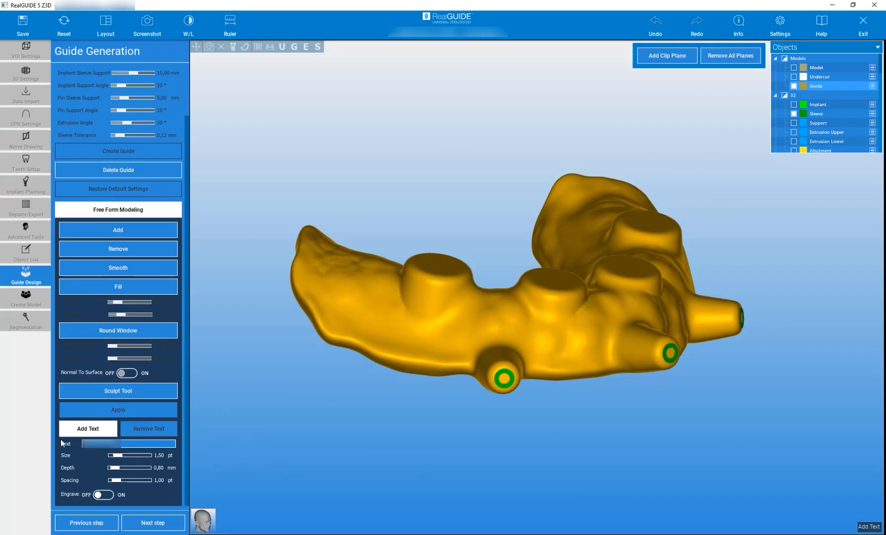
pyautogui.click(103, 495)
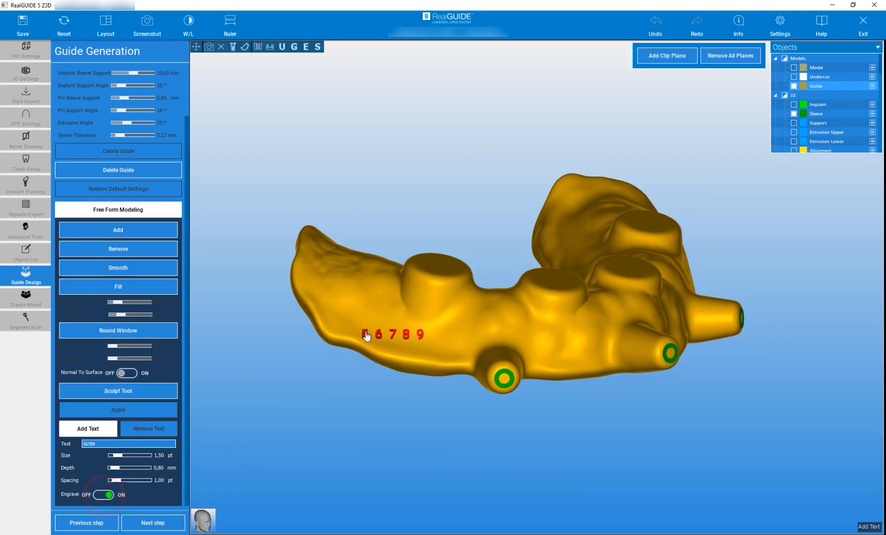
pyautogui.moveTo(263, 393); pyautogui.dragTo(367, 448)
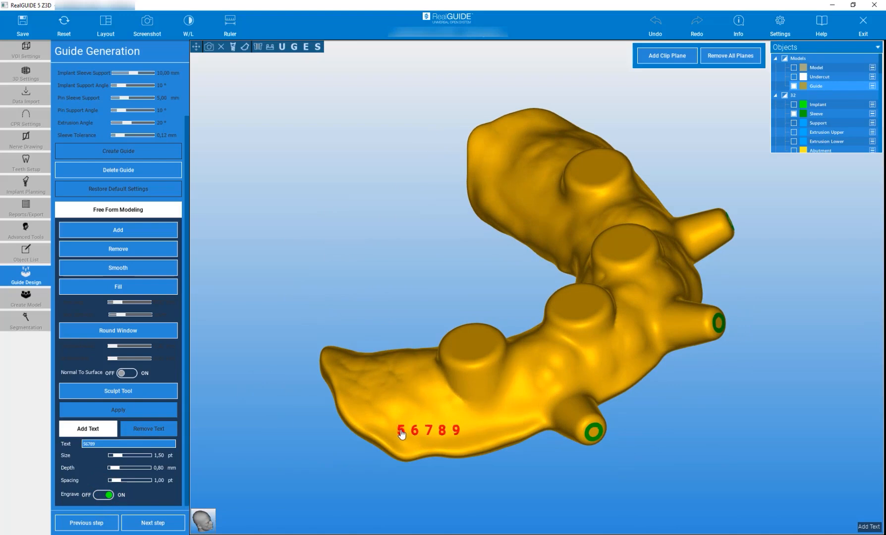
pyautogui.click(402, 434)
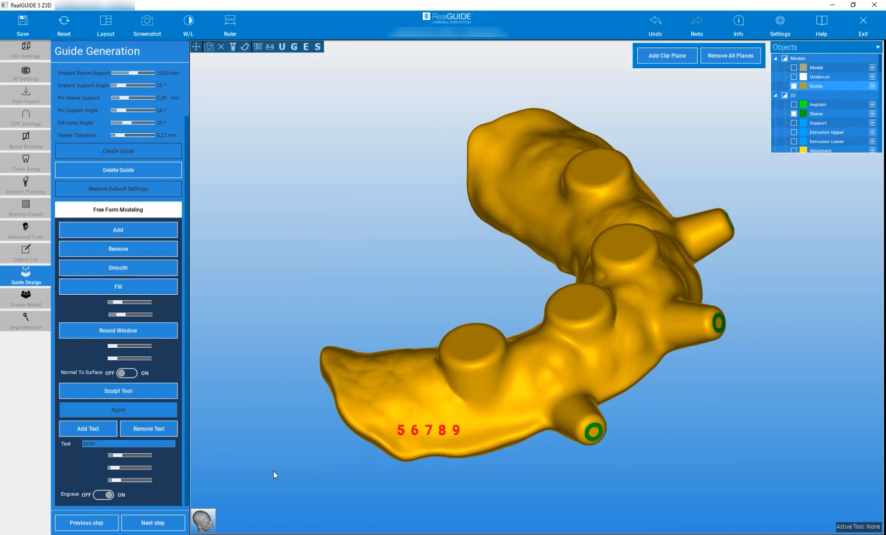
# Check the text placement on the guide from several angles, and finish the guide to continue to the reports and export stage.
pyautogui.moveTo(270, 472)
pyautogui.mouseDown()
pyautogui.moveTo(286, 440)
pyautogui.moveTo(261, 431)
pyautogui.mouseUp()
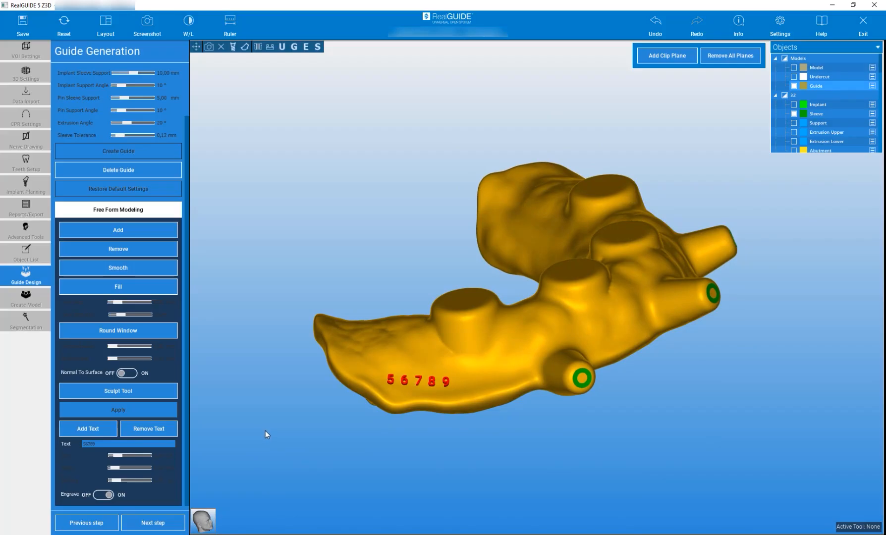
pyautogui.moveTo(261, 431)
pyautogui.mouseDown()
pyautogui.moveTo(291, 476)
pyautogui.moveTo(300, 396)
pyautogui.moveTo(263, 375)
pyautogui.moveTo(254, 390)
pyautogui.mouseUp()
pyautogui.moveTo(310, 411); pyautogui.dragTo(296, 466)
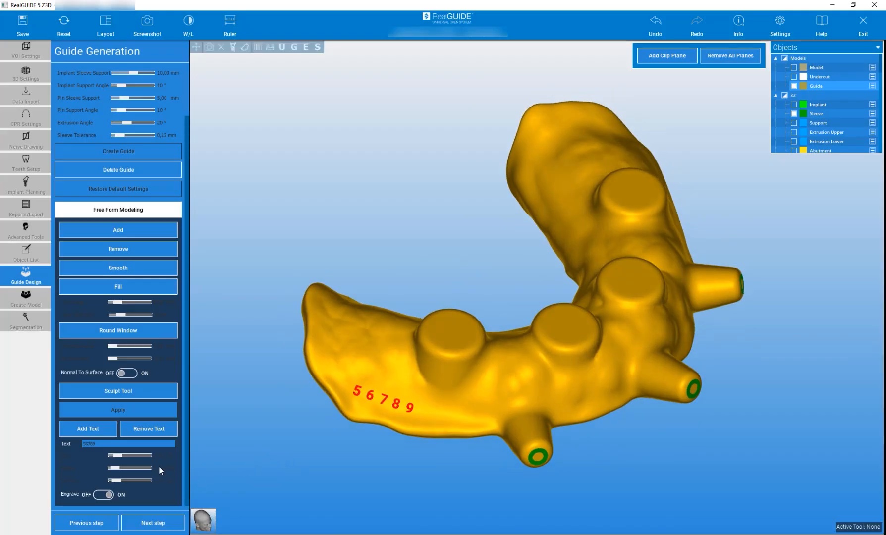
pyautogui.click(163, 525)
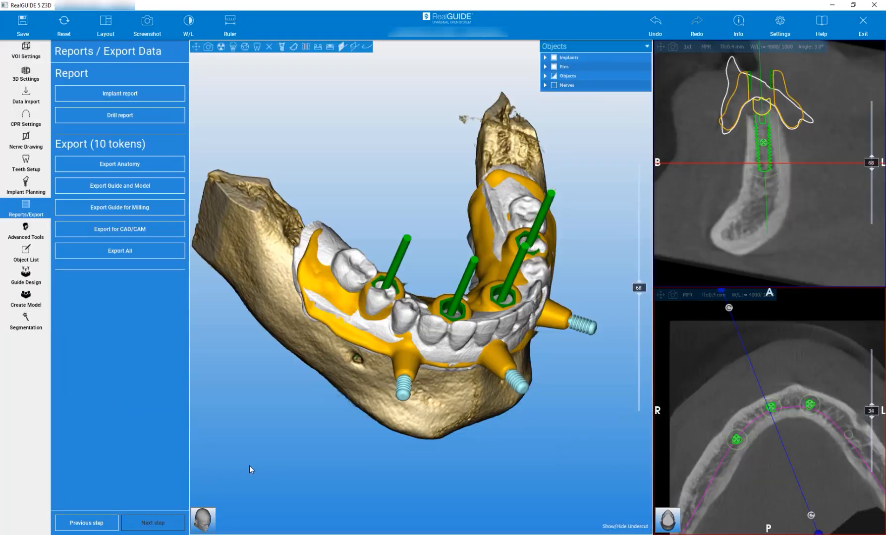
# Hide the Lower jaw model and examine the surgical guide's fit on the bone with its sleeves and pins.
pyautogui.click(544, 75)
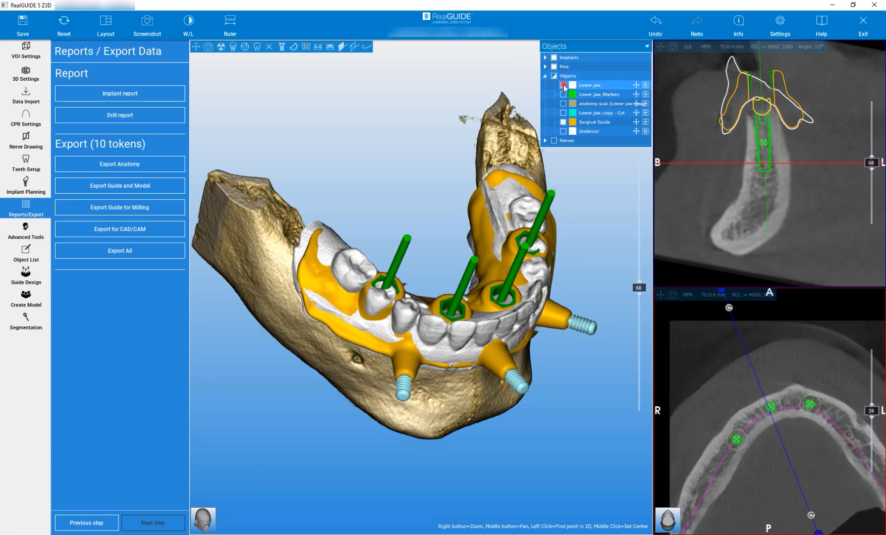
pyautogui.click(563, 85)
pyautogui.moveTo(407, 194); pyautogui.dragTo(282, 111)
pyautogui.moveTo(405, 171); pyautogui.dragTo(524, 242)
pyautogui.moveTo(572, 369); pyautogui.dragTo(529, 366)
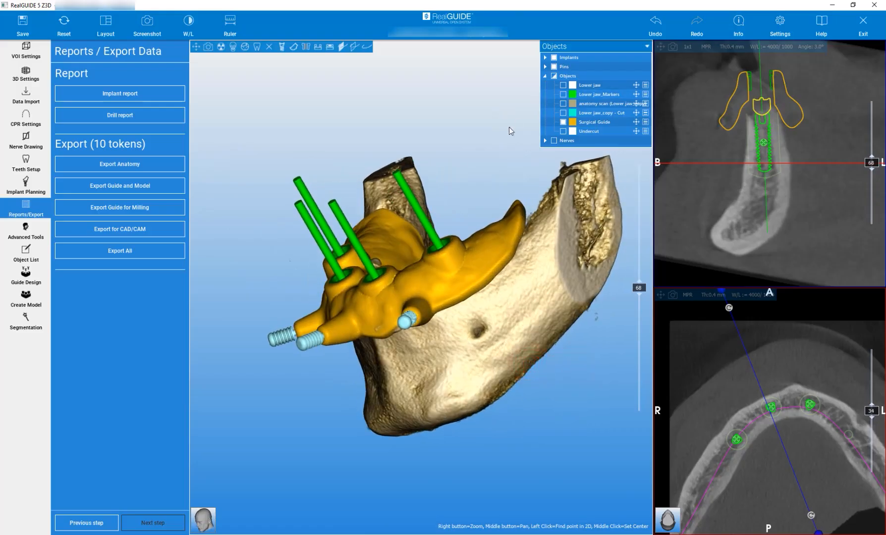
pyautogui.moveTo(339, 146); pyautogui.dragTo(461, 258)
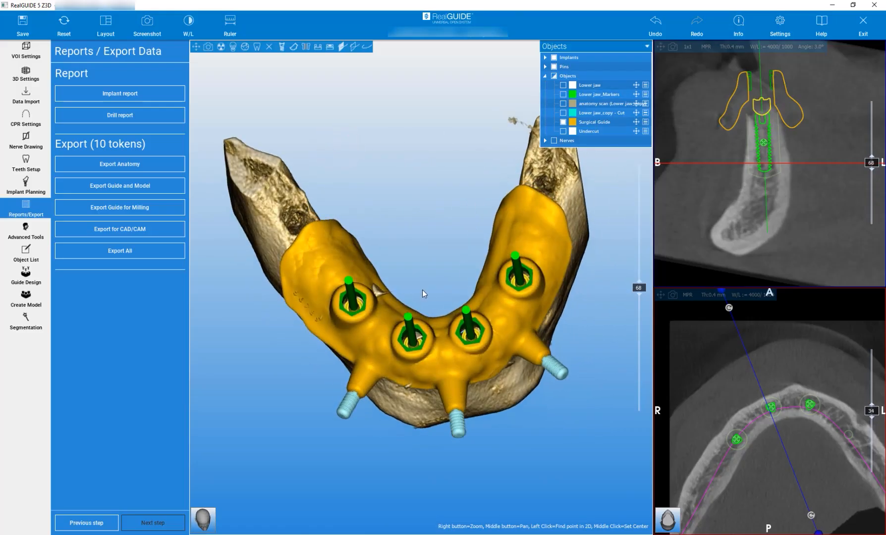
pyautogui.moveTo(423, 290); pyautogui.dragTo(542, 152, button='right')
# Hide the Surgical Guide, show the anatomy scan, and examine it against the implant sleeves and pins.
pyautogui.click(564, 122)
pyautogui.click(563, 104)
pyautogui.moveTo(415, 136); pyautogui.dragTo(415, 106)
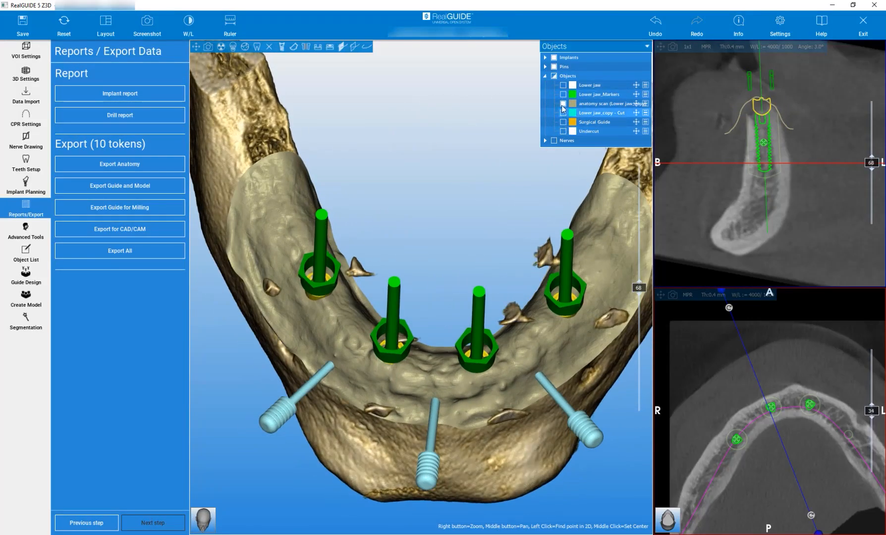
# Show the Surgical Guide again without the anatomy scan and the Lower jaw, and examine it from the front.
pyautogui.click(330, 46)
pyautogui.moveTo(442, 174); pyautogui.dragTo(379, 247)
pyautogui.click(562, 122)
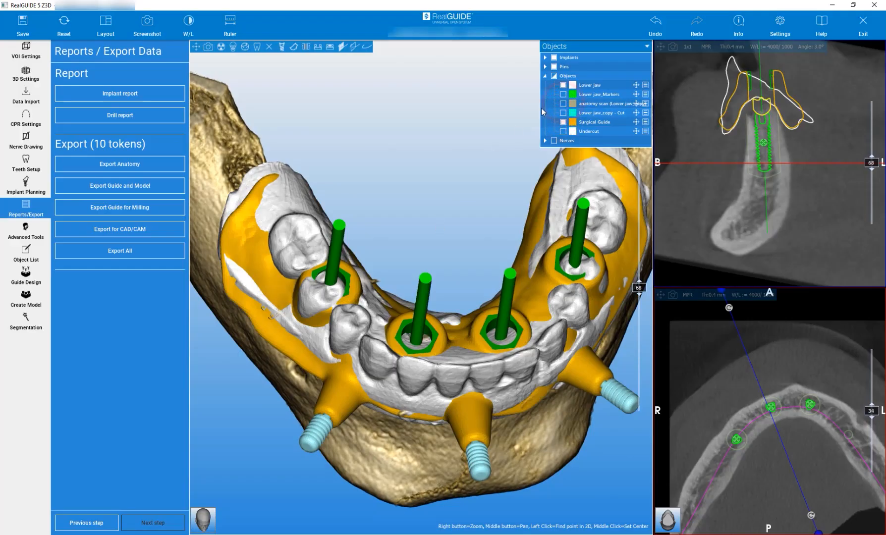
pyautogui.click(563, 85)
pyautogui.moveTo(485, 161); pyautogui.dragTo(442, 123)
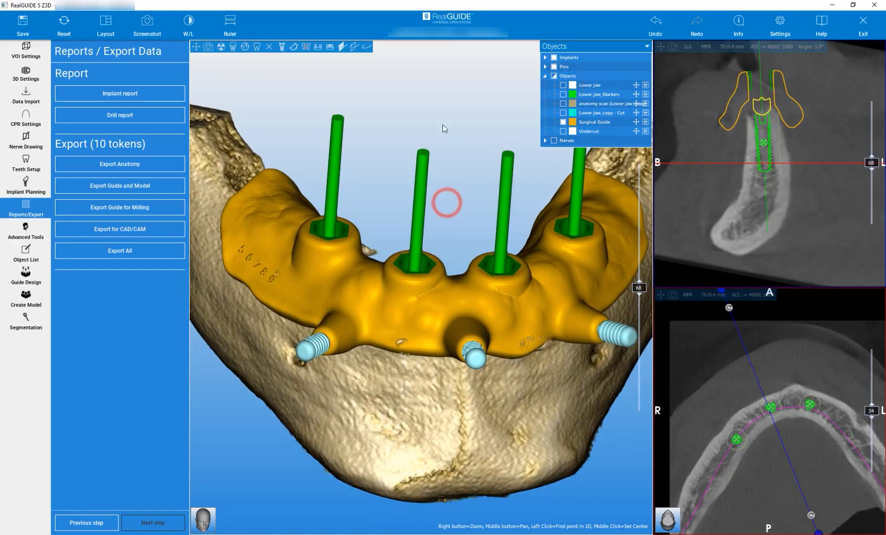